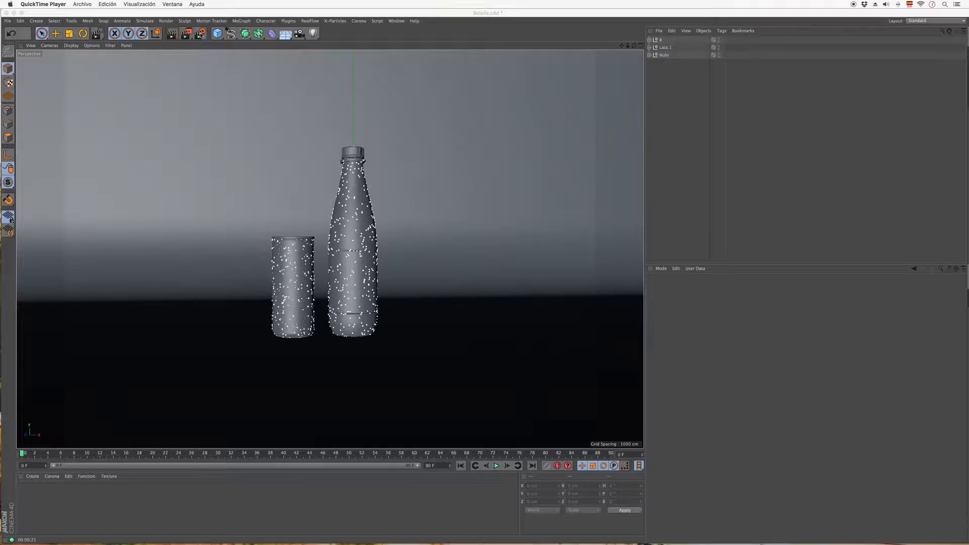
Open the render settings and choose VrayBridge as the renderer.
click(200, 34)
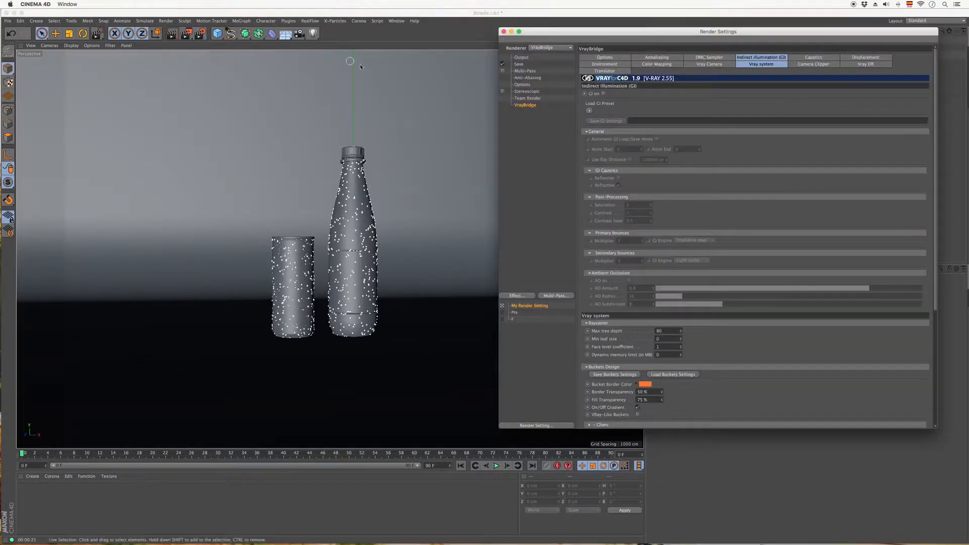
click(544, 50)
click(548, 55)
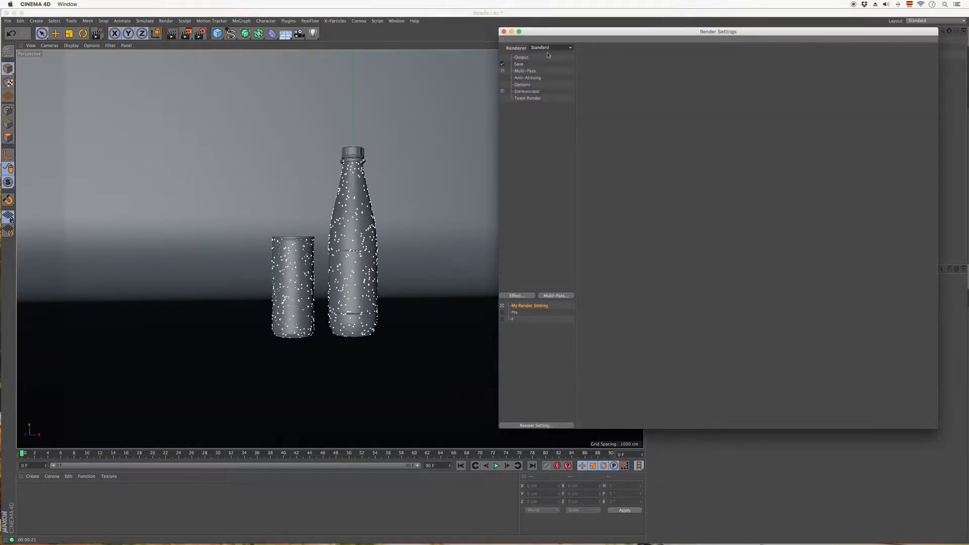
click(550, 49)
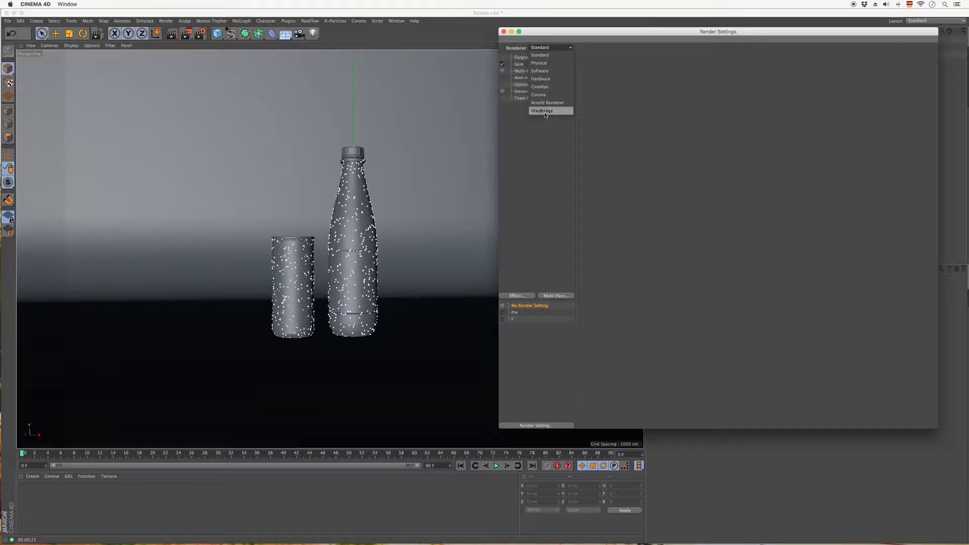
click(547, 111)
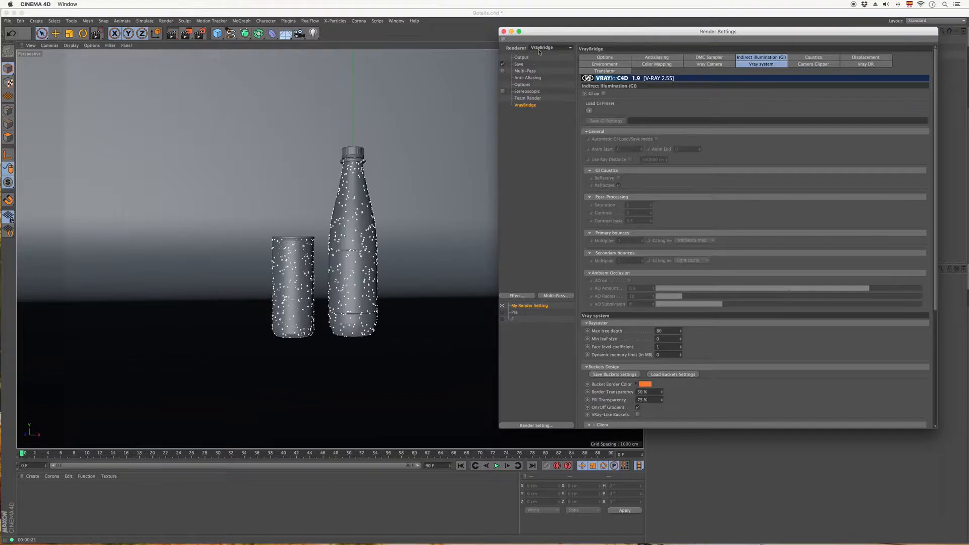
drag(549, 32, 533, 14)
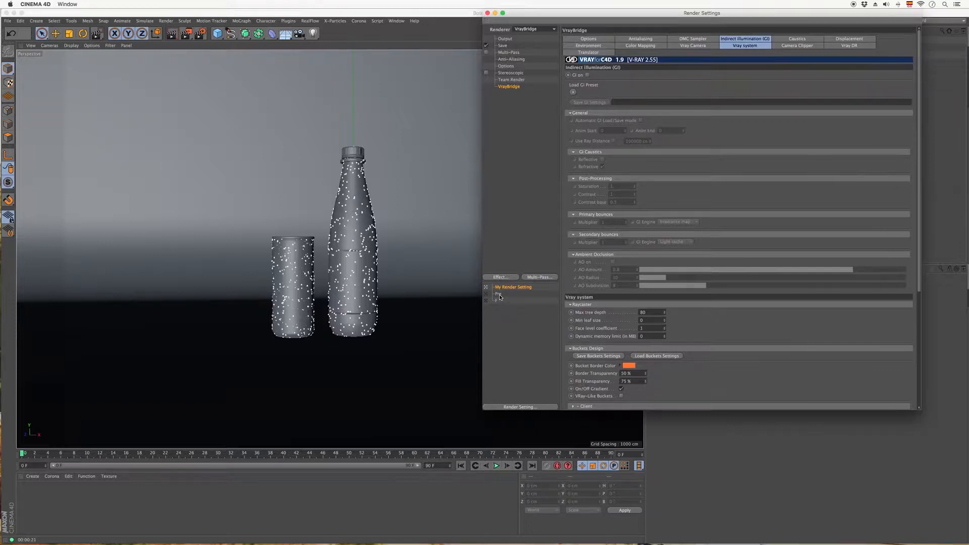
Compare the VrayBridge settings of the Pre and F presets, then return to My Render Setting.
click(499, 296)
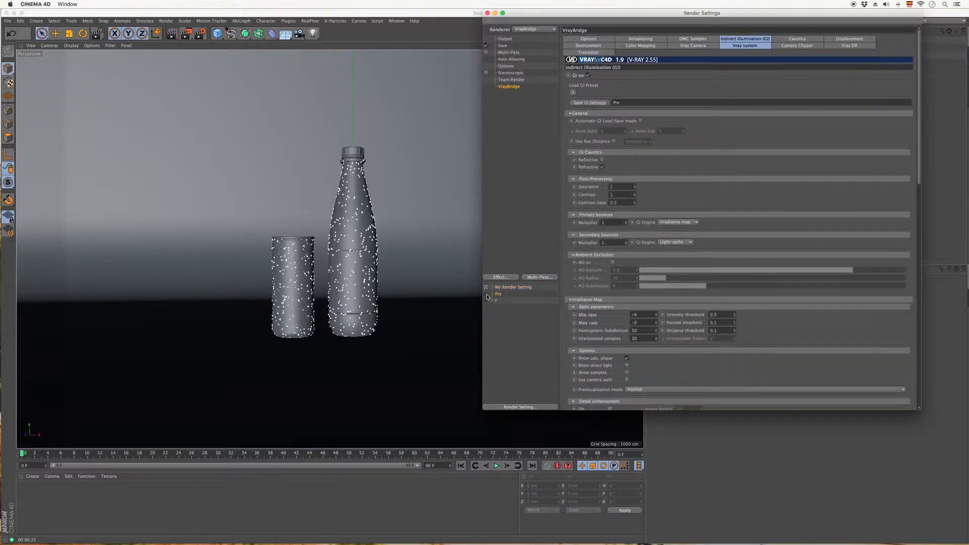
click(487, 294)
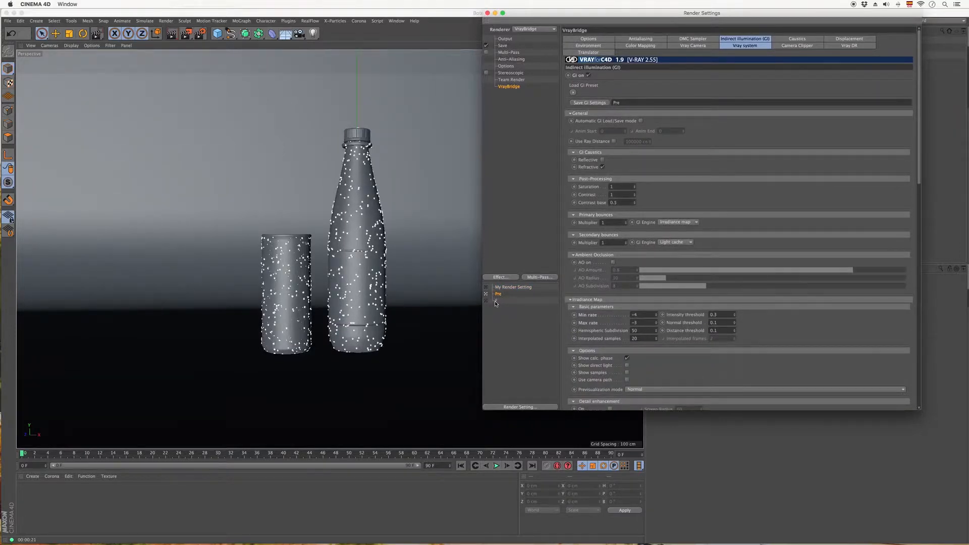
click(495, 302)
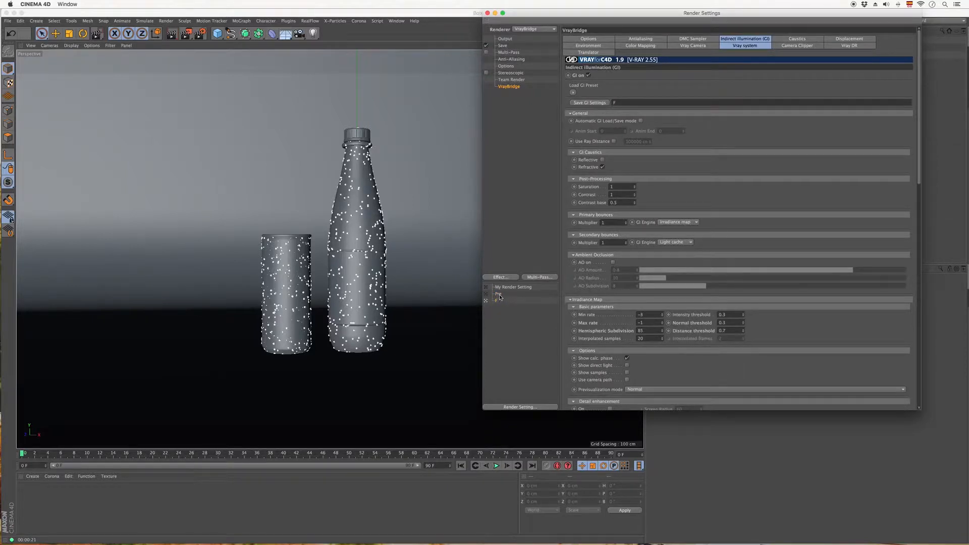
click(499, 295)
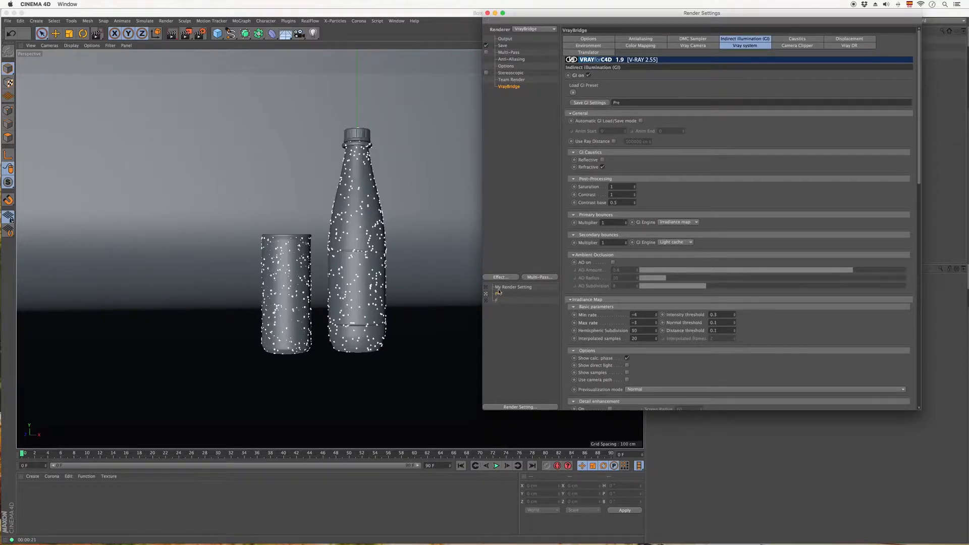
click(498, 288)
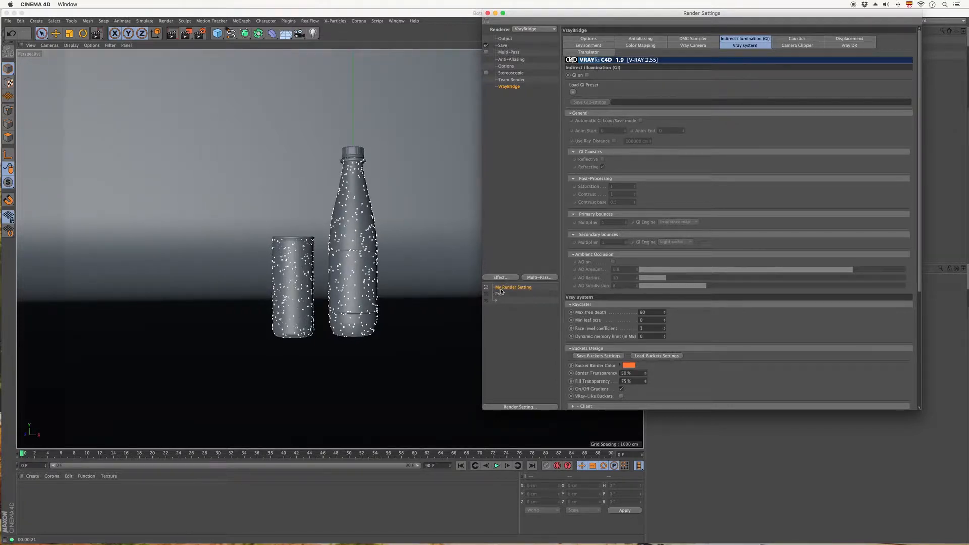
Show the V-Ray Antialiasing settings of My Render Setting and render a preview of the perspective view.
click(663, 40)
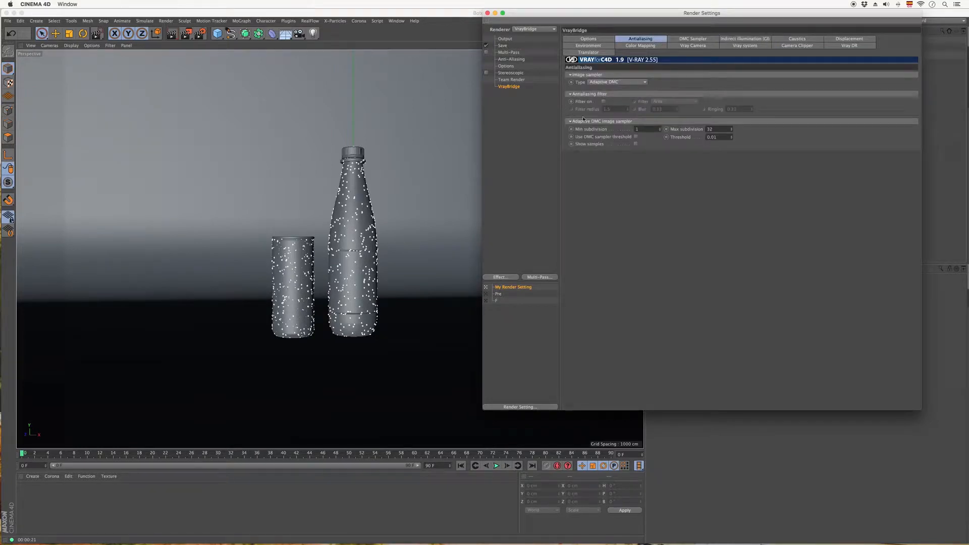
click(697, 40)
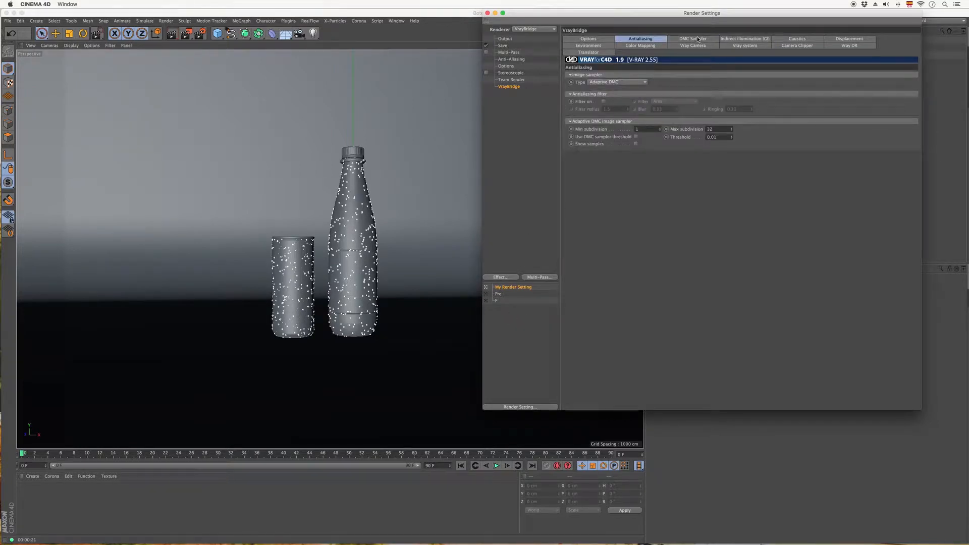
click(652, 41)
drag(652, 9, 671, 9)
click(172, 34)
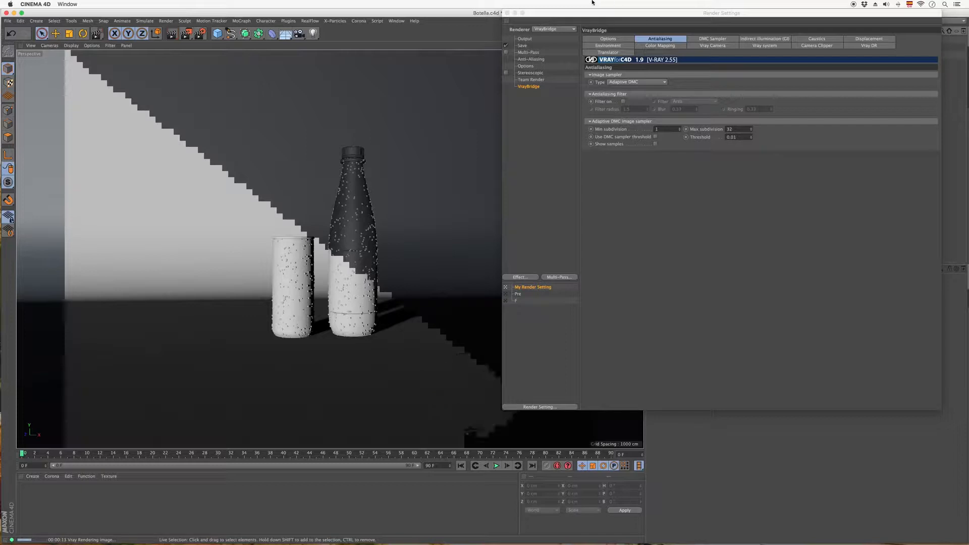
drag(595, 13, 567, 51)
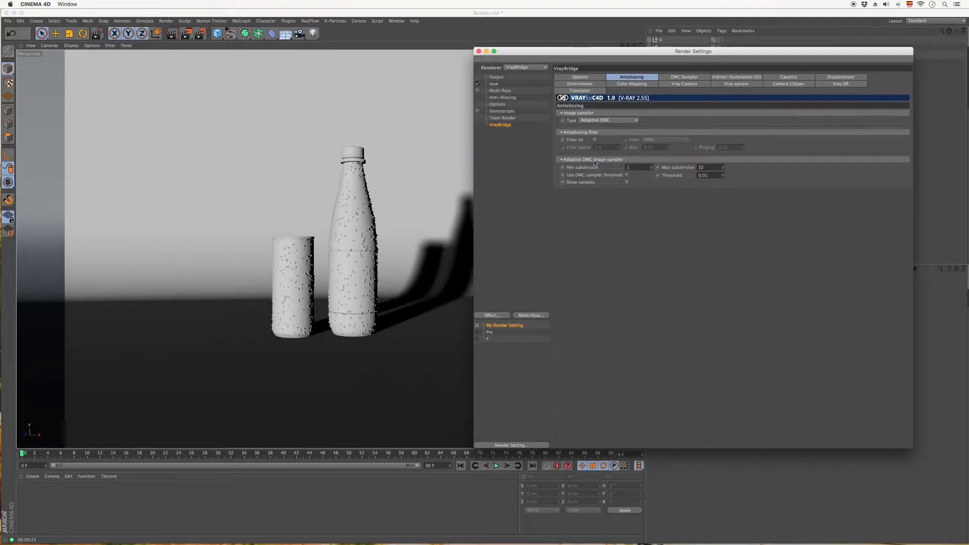
Set the Adaptive DMC max subdivision of My Render Setting to 4 and compare its antialiasing values with Pre.
double_click(701, 168)
click(712, 168)
drag(709, 168, 694, 168)
text(4)
click(477, 332)
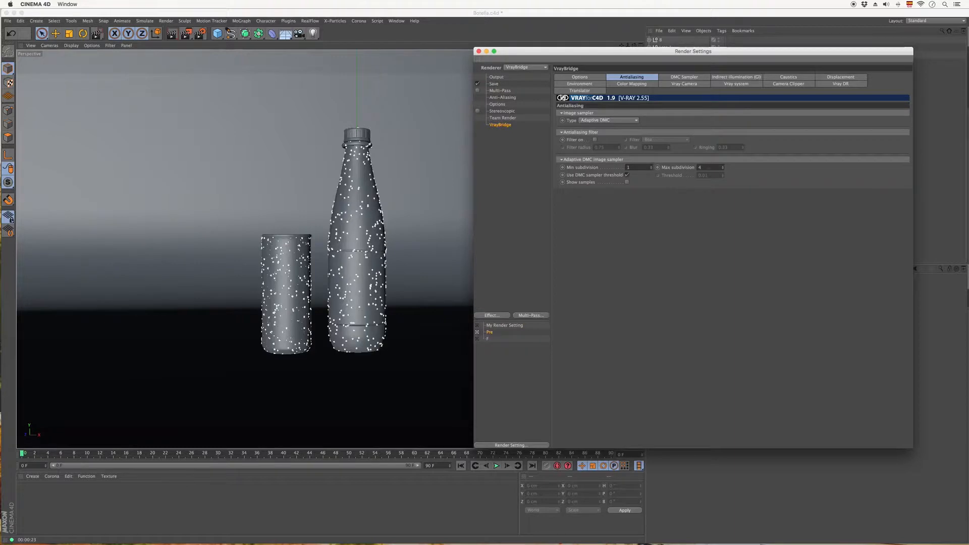
click(477, 326)
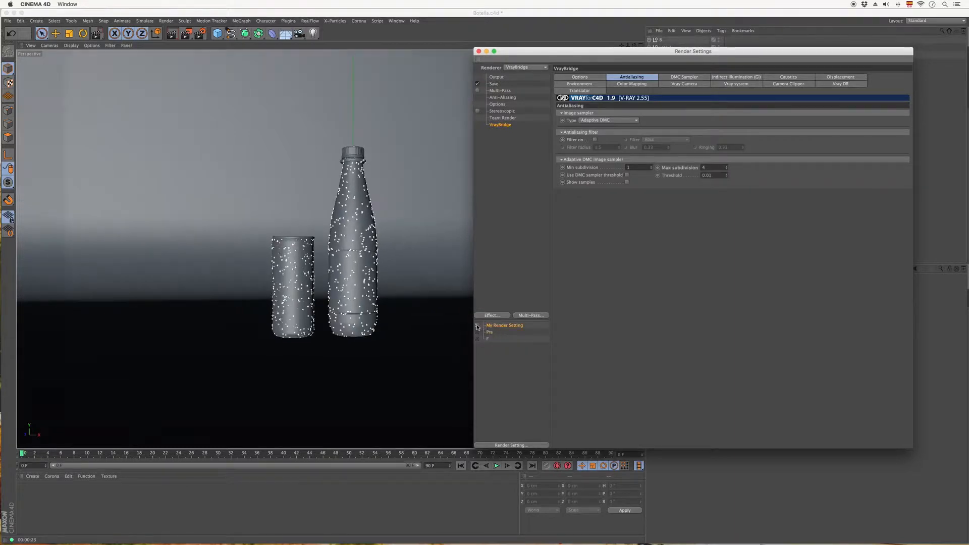
Compare the DMC Sampler values of My Render Setting with those of Pre.
click(684, 77)
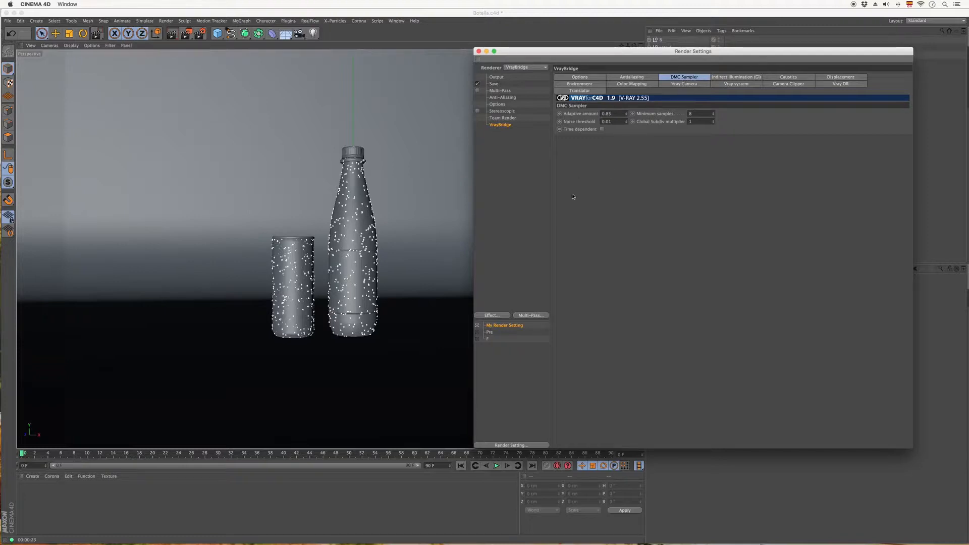
click(477, 333)
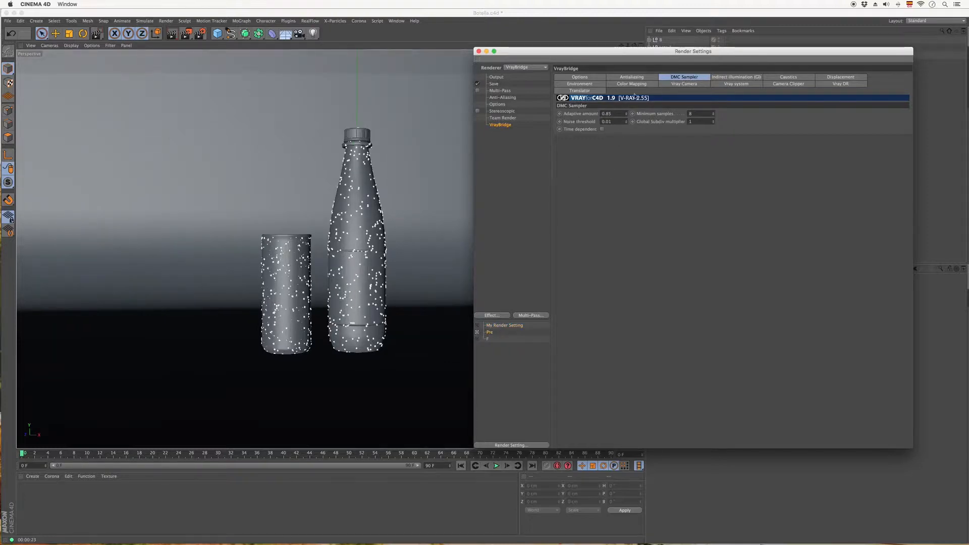
click(477, 325)
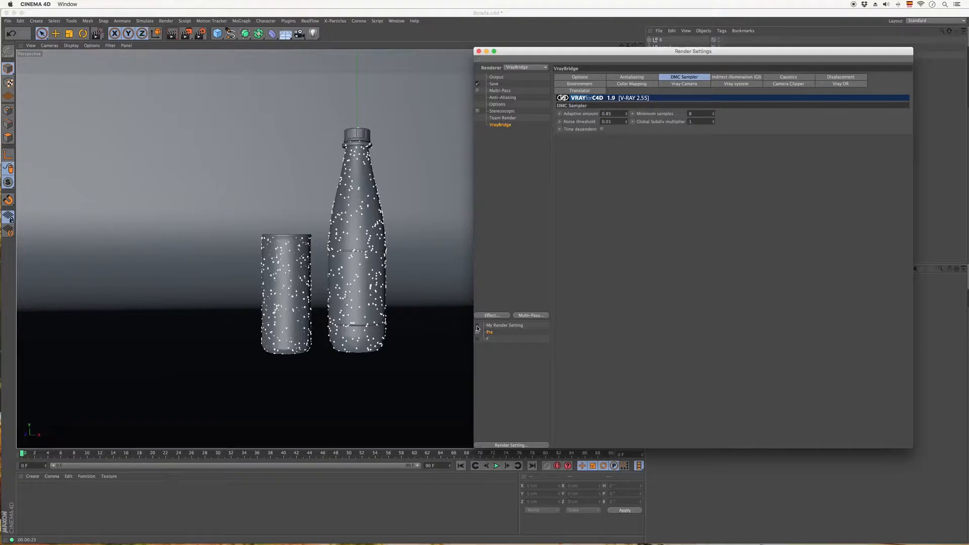
Enable GI in the Indirect Illumination settings of My Render Setting.
click(732, 78)
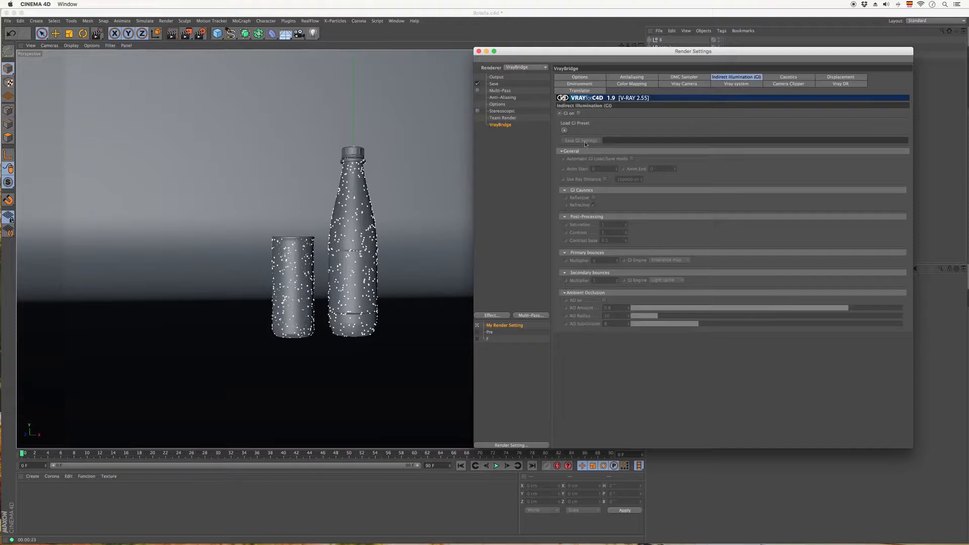
click(580, 114)
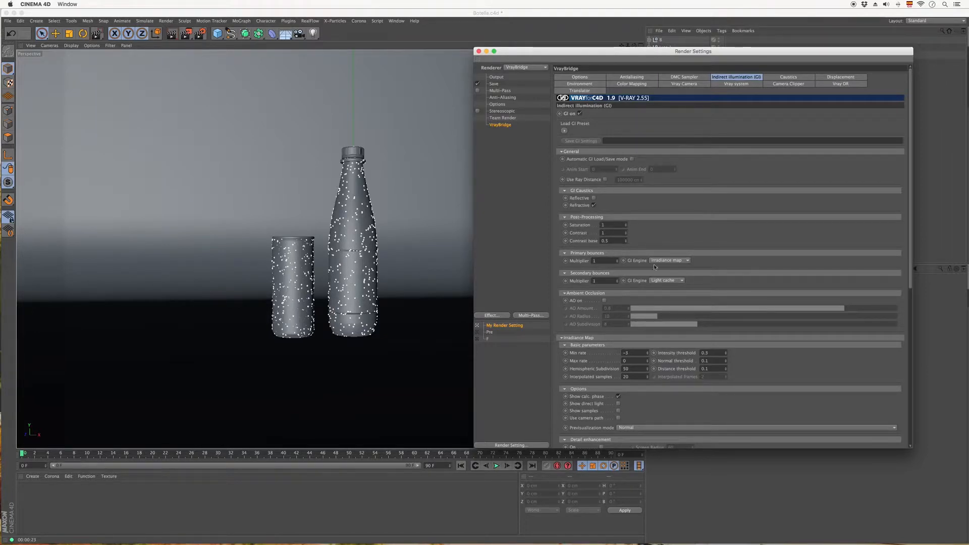
mouse_move(911, 77)
mouse_down()
mouse_move(915, 159)
mouse_move(908, 75)
mouse_up()
drag(911, 87, 906, 116)
Compare the Irradiance Map basic parameters of Pre with those of My Render Setting.
click(478, 334)
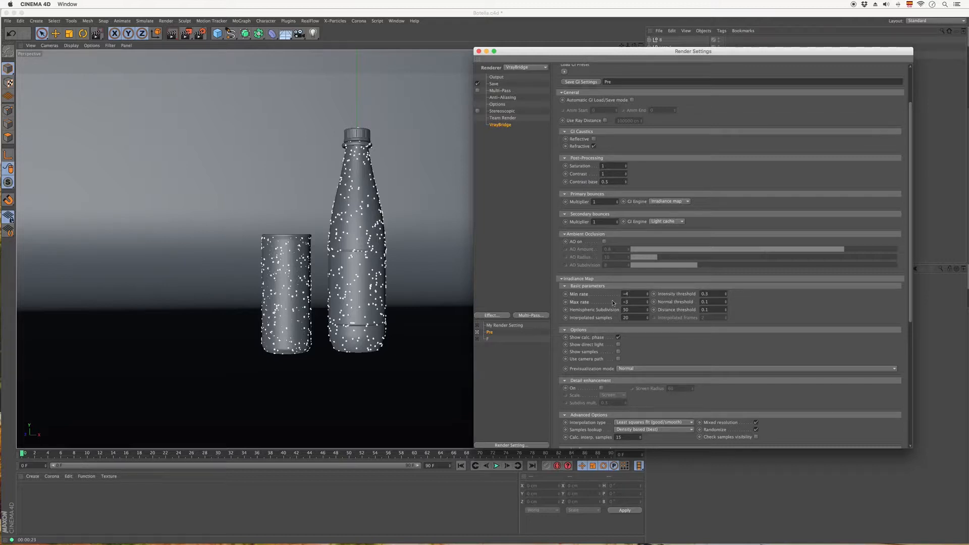
click(499, 326)
click(497, 326)
click(479, 326)
click(491, 333)
click(499, 326)
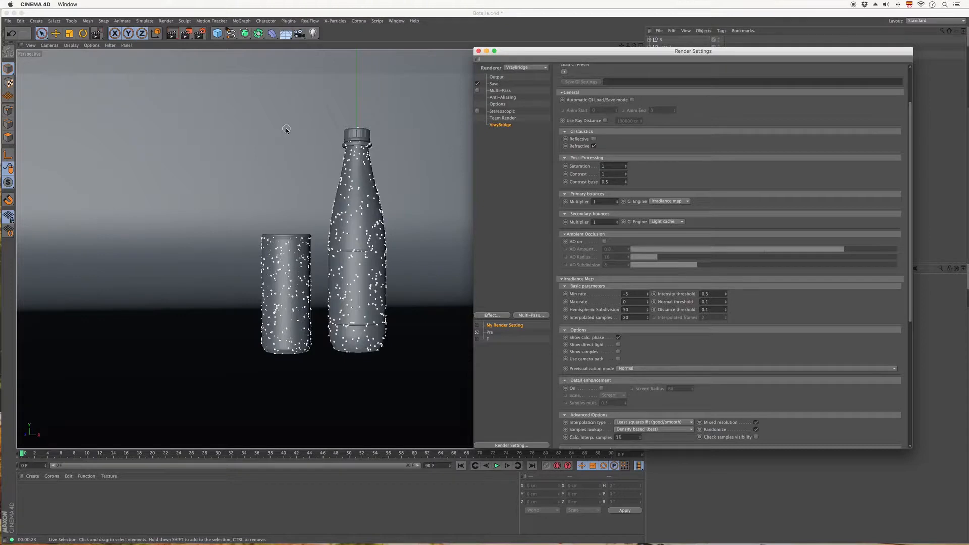
Examine the GI engine options for the secondary and primary bounces without changing the chosen engines.
scroll(732, 137, up, 3)
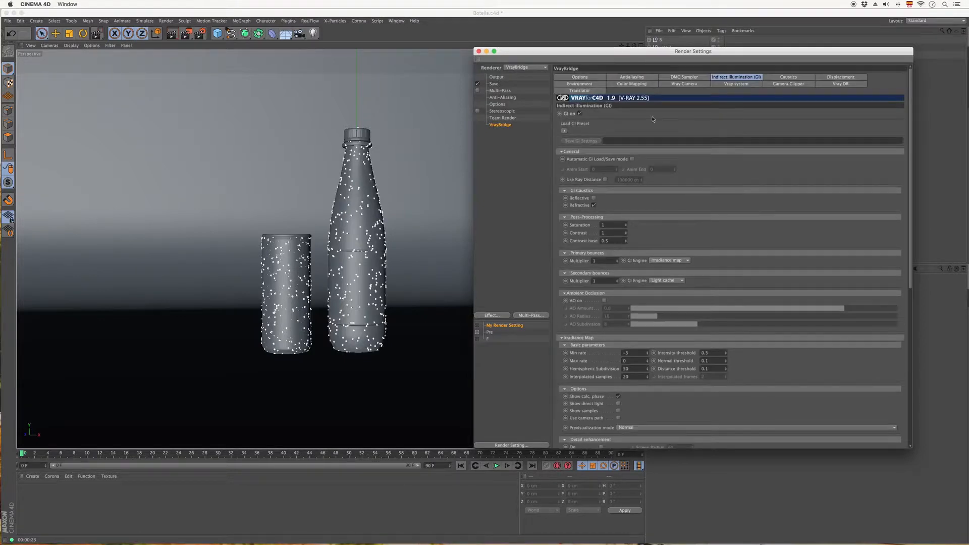
scroll(908, 138, down, 8)
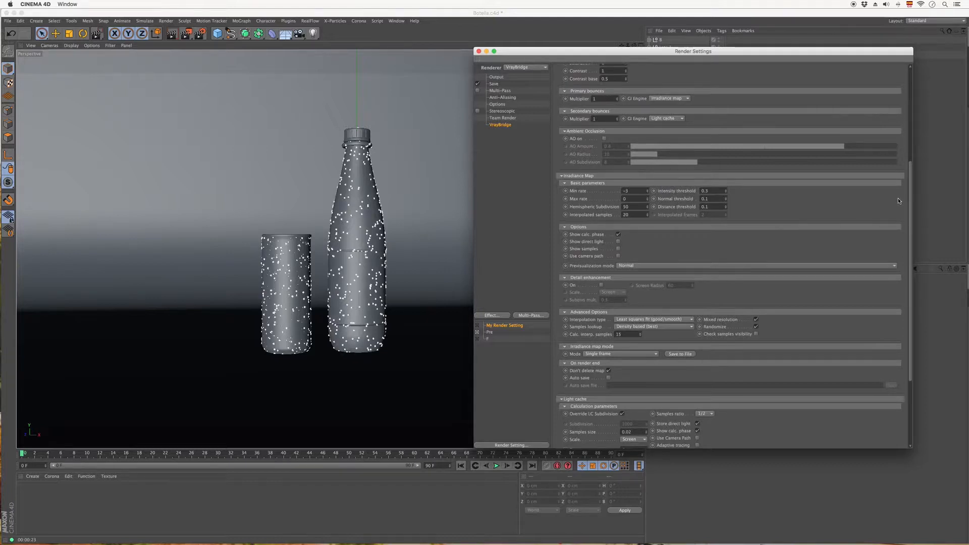
drag(912, 194, 913, 181)
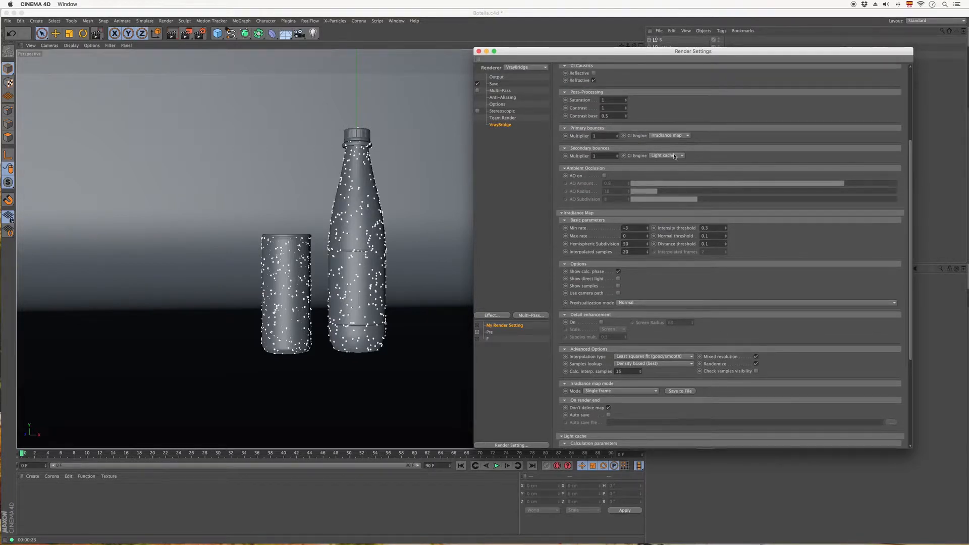
click(672, 156)
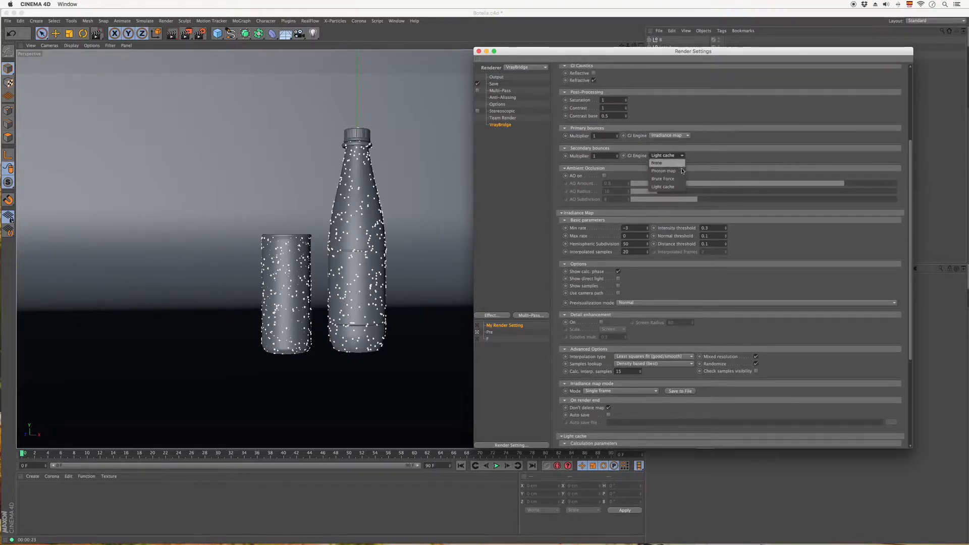
click(718, 152)
click(679, 135)
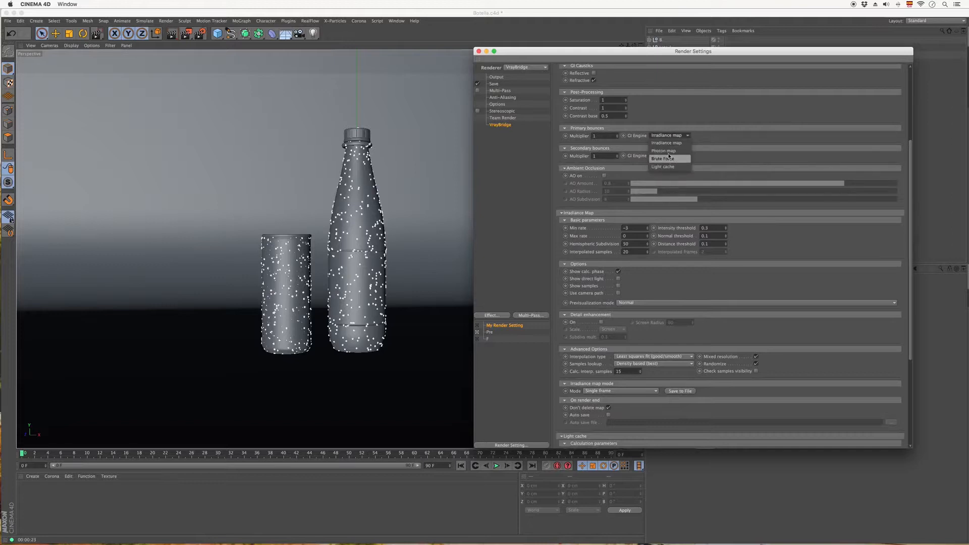
click(622, 131)
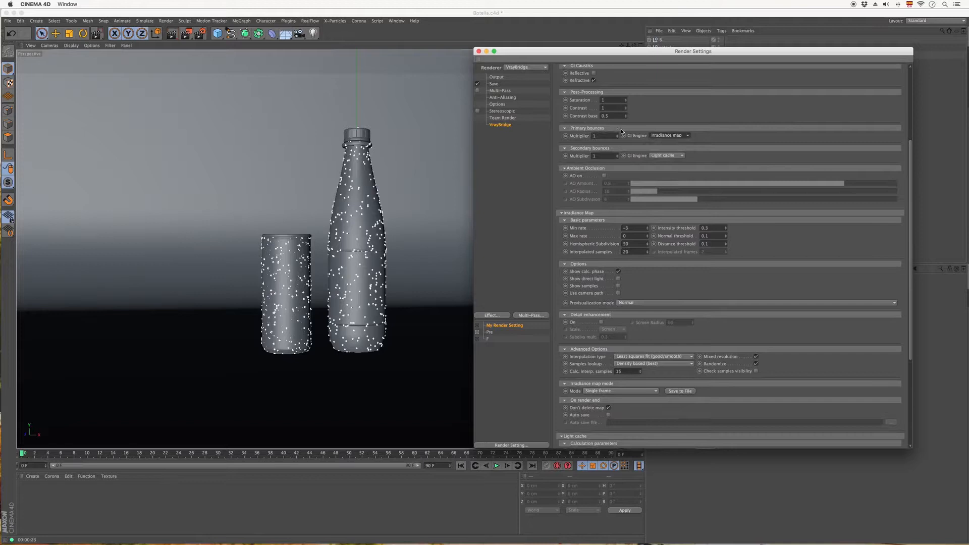
click(671, 136)
click(708, 143)
click(678, 136)
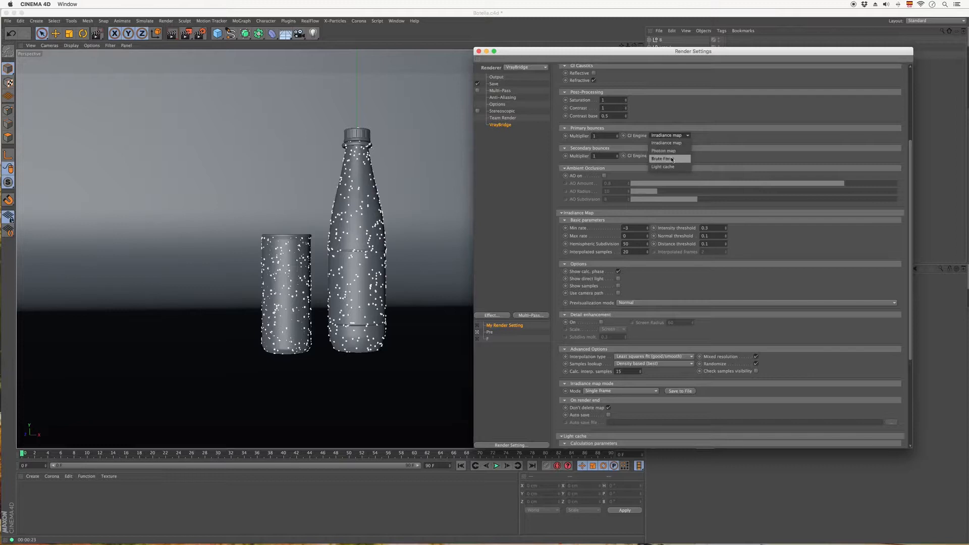
click(714, 138)
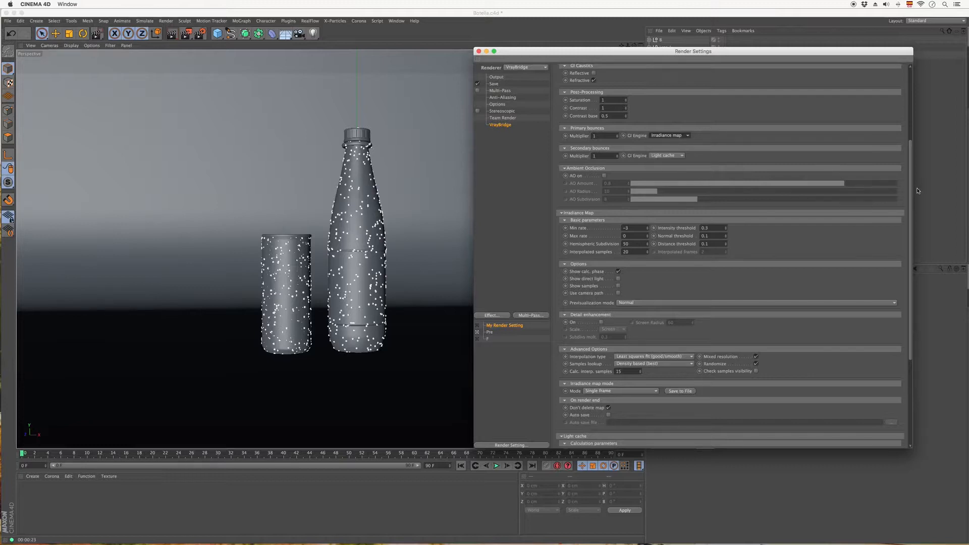
Review the V-Ray Caustics settings, the Environment background colour and the Color Mapping settings.
scroll(911, 185, up, 5)
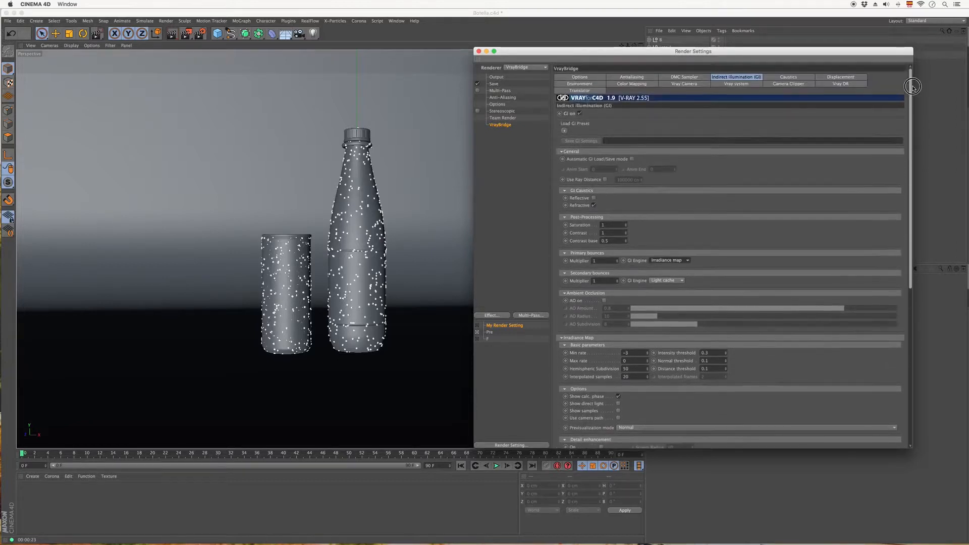
click(818, 76)
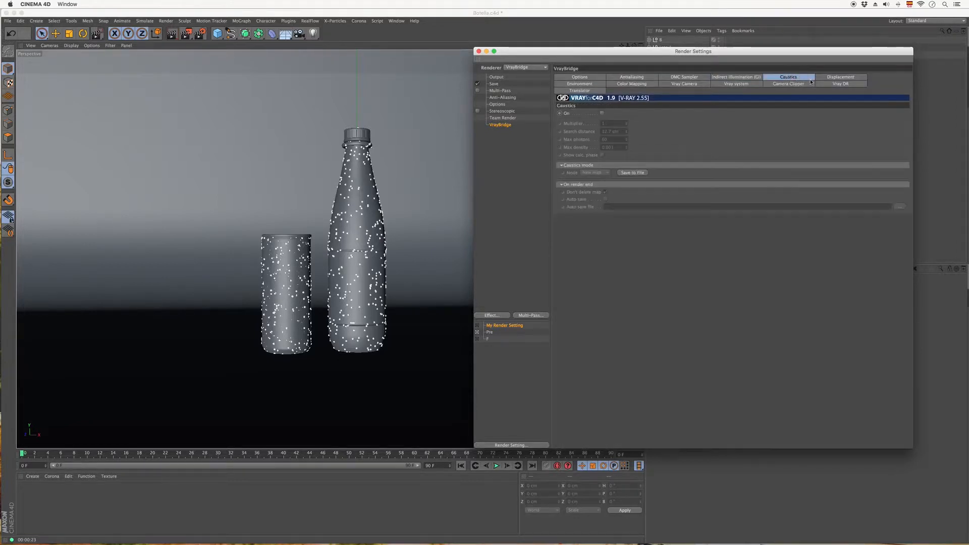
click(593, 85)
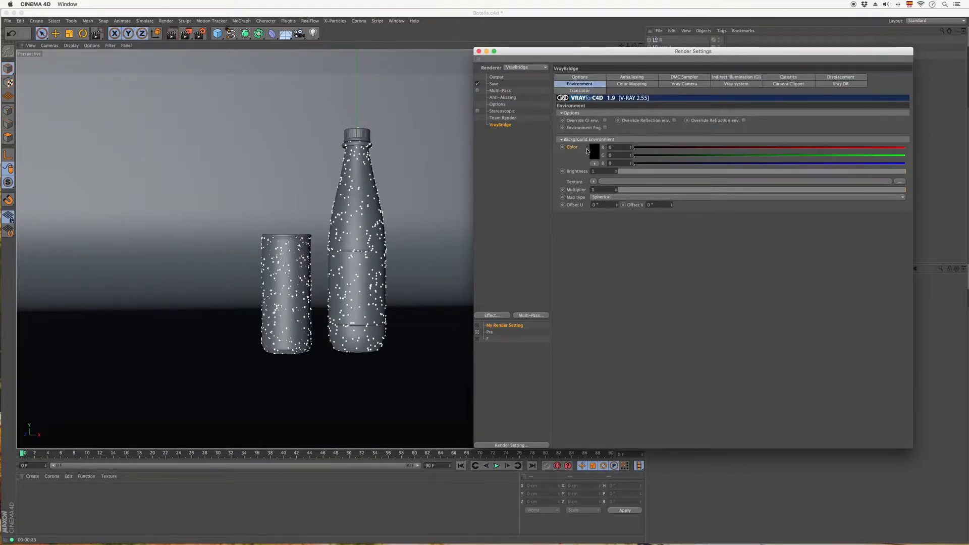
click(587, 147)
click(587, 147)
click(641, 85)
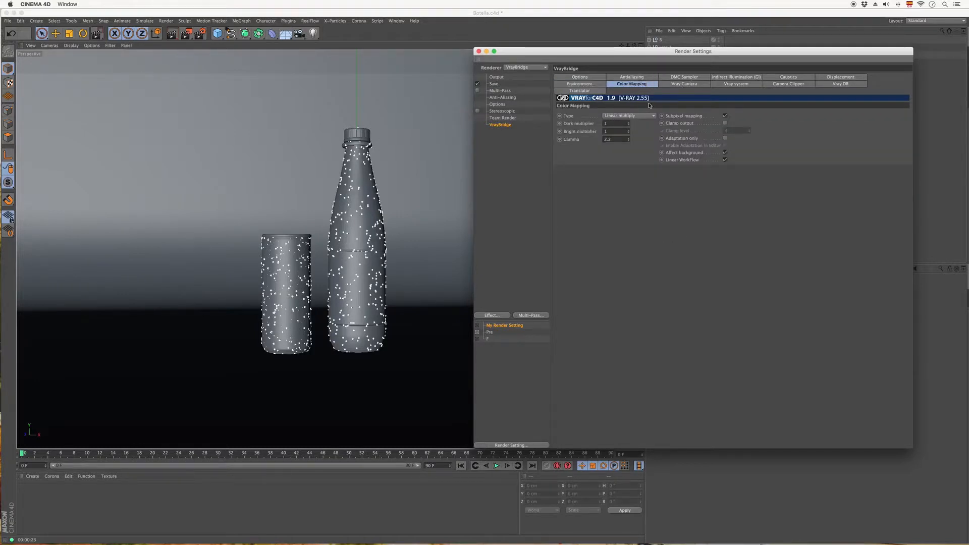
Set the Color Mapping type to Reinhard in both My Render Setting and the Pre preset.
click(638, 116)
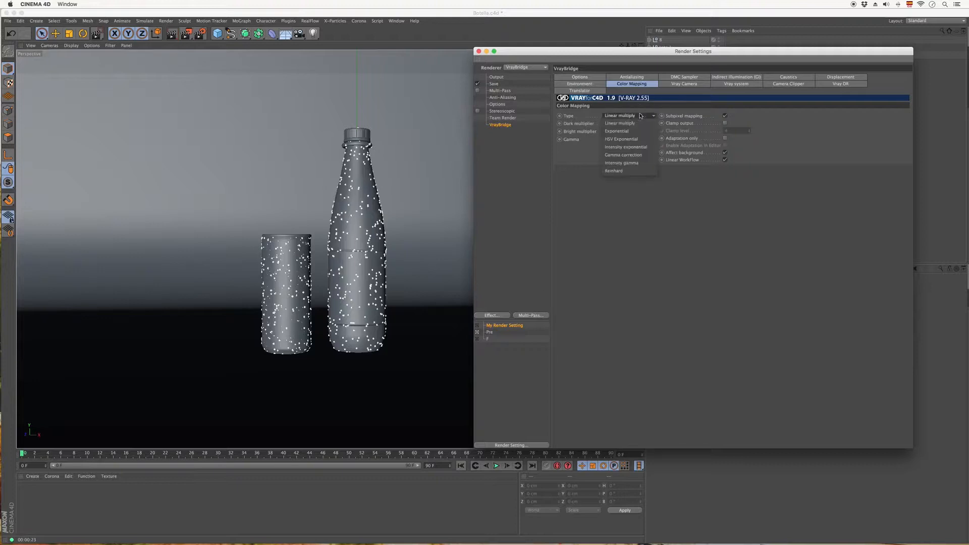
click(630, 172)
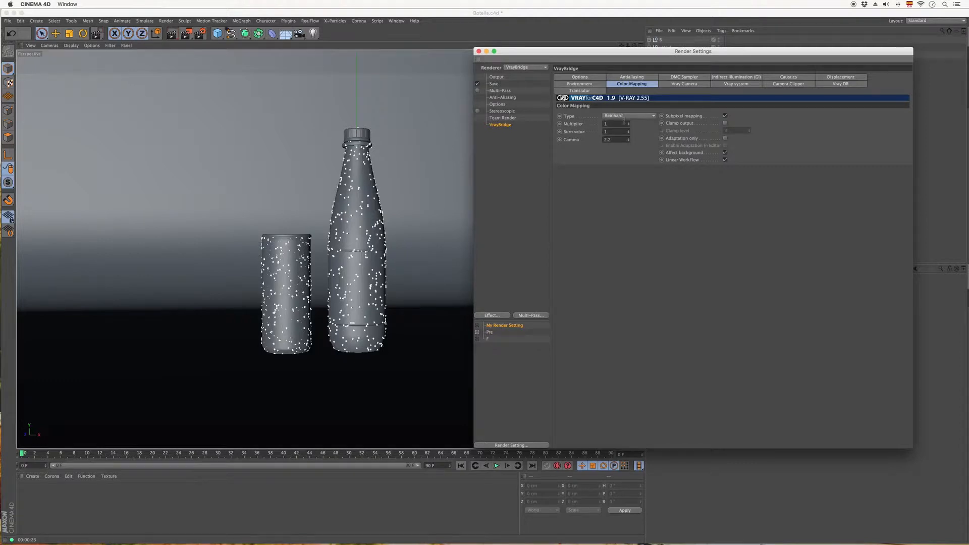
click(489, 333)
click(632, 119)
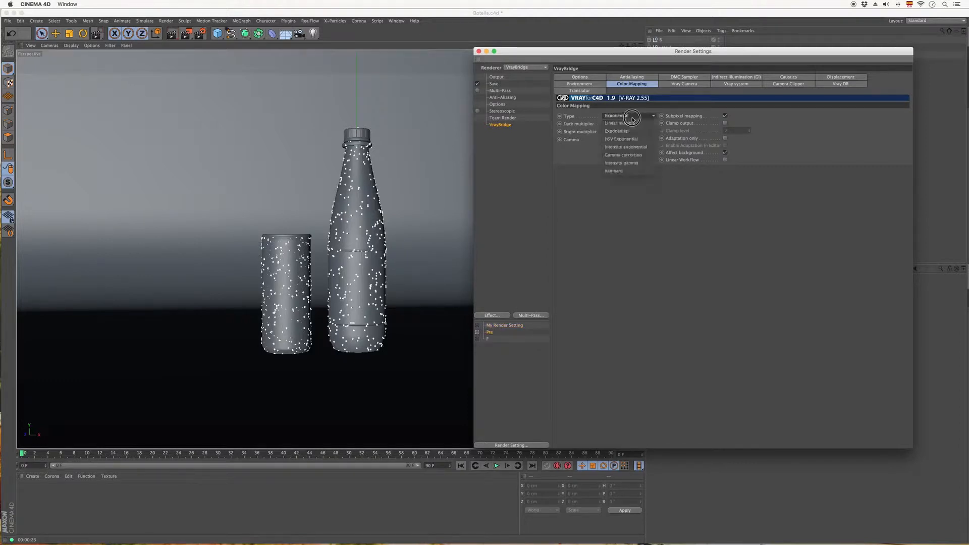
click(617, 171)
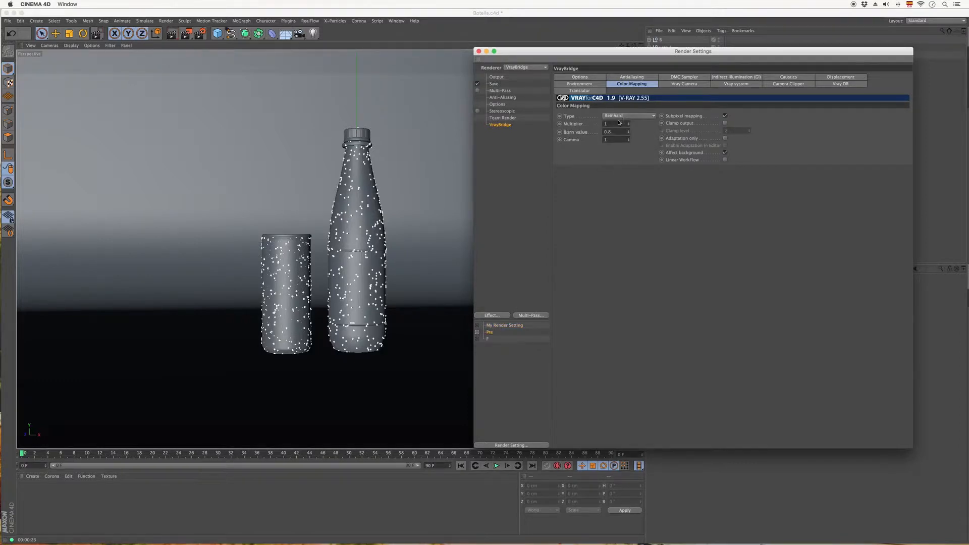
Compare the Color Mapping values of the F, Pre and My Render Setting presets.
click(486, 340)
click(479, 340)
click(478, 340)
click(487, 334)
click(479, 326)
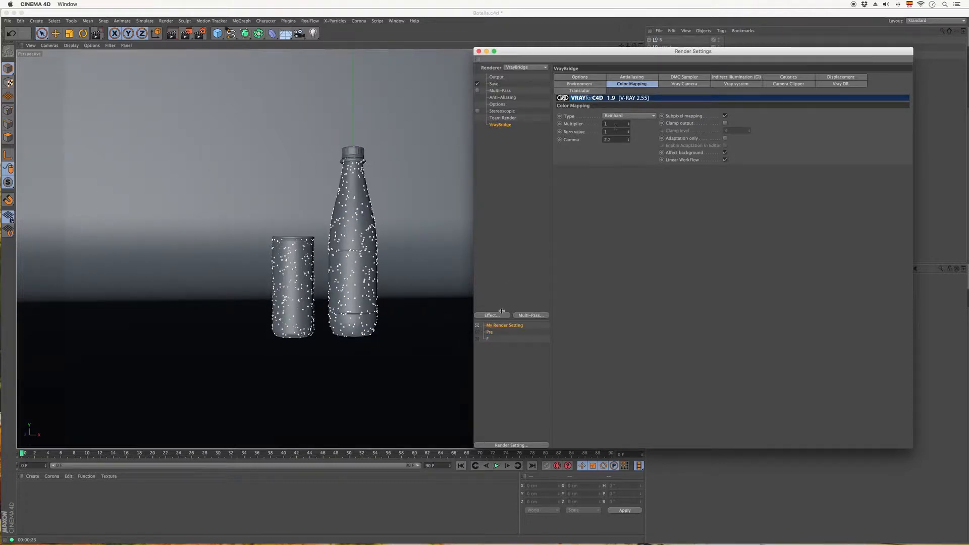
Make Pre the active render setting and set its Color Mapping gamma to 2.2.
click(478, 332)
double_click(615, 140)
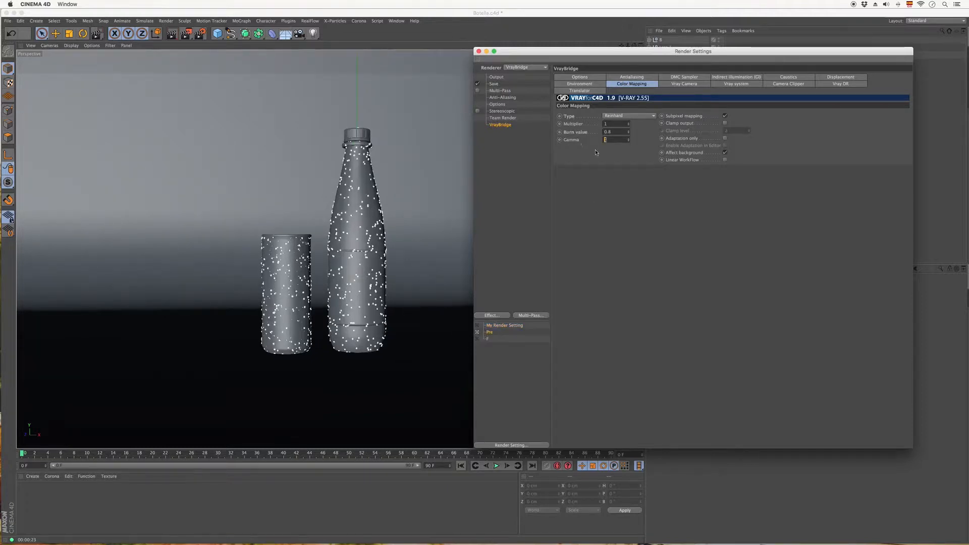
text(2.2)
key(Return)
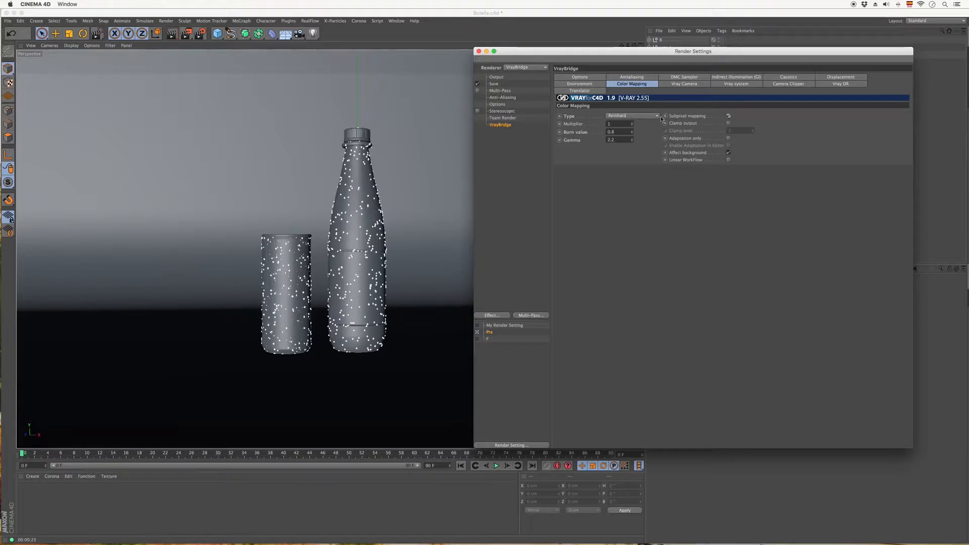
Review the Vray Camera, Vray system, Camera Clipper, Vray DR and Translator settings.
click(681, 83)
click(736, 84)
click(788, 84)
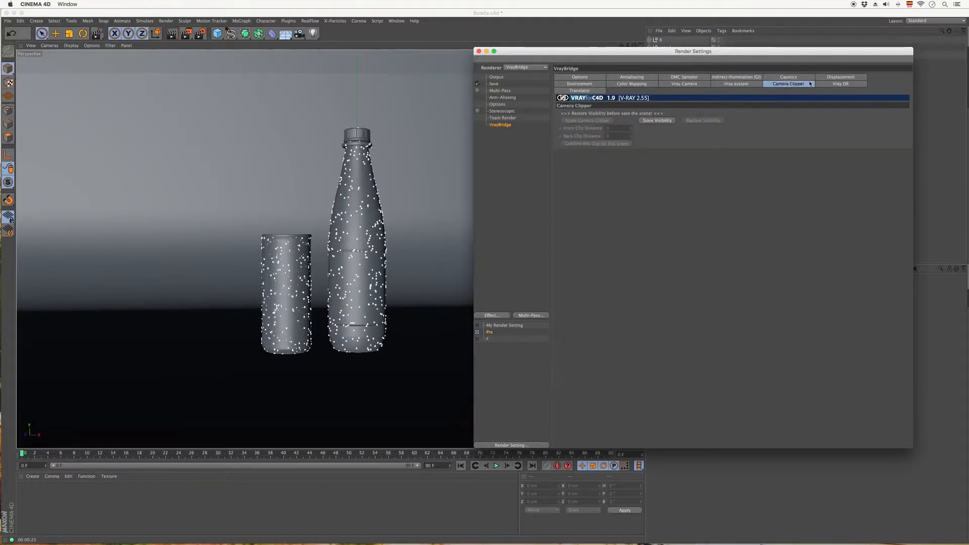
click(841, 84)
click(601, 90)
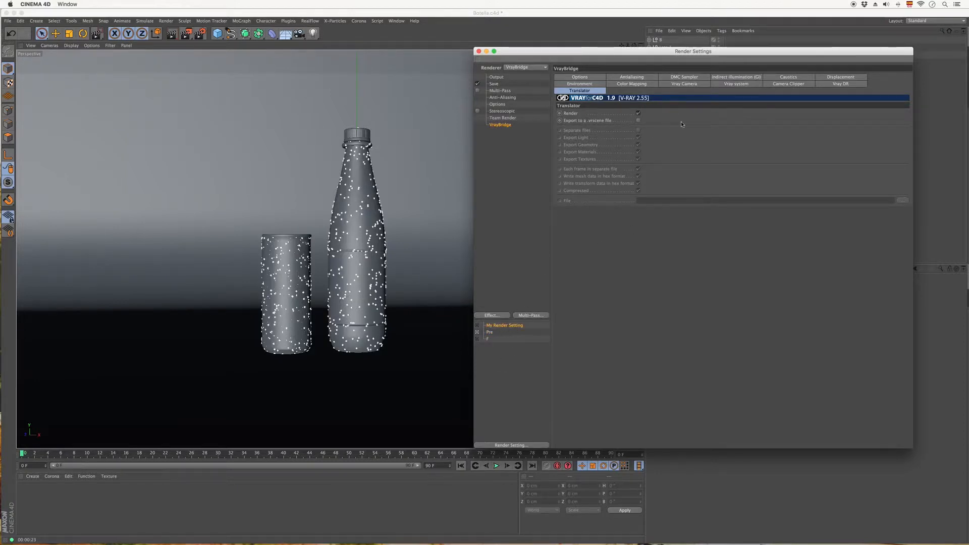
Compare the Color Mapping and Antialiasing settings of My Render Setting with those of Pre.
click(640, 84)
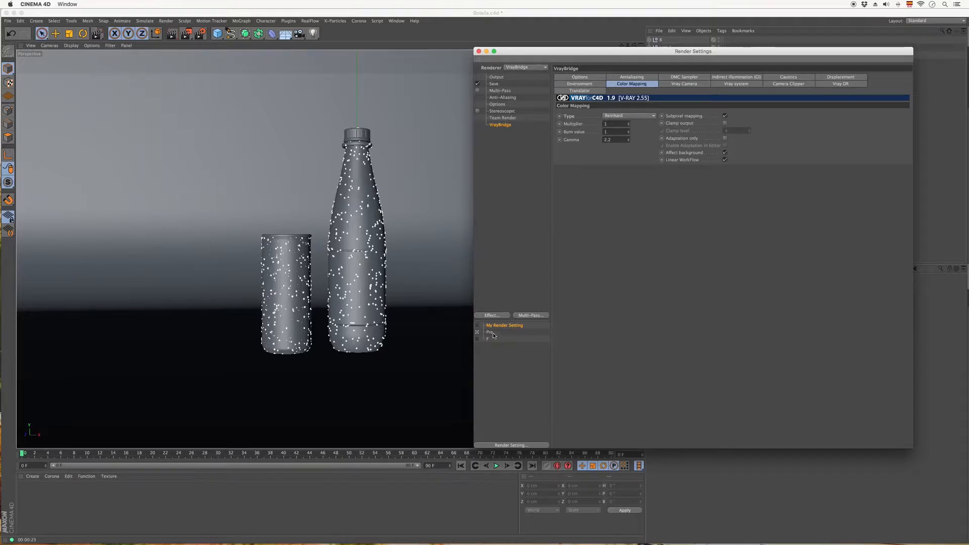
click(477, 332)
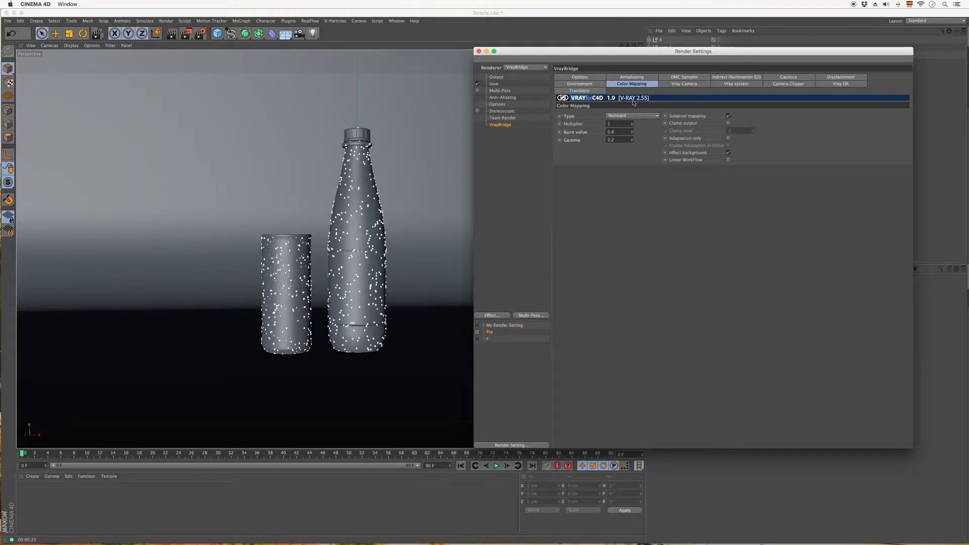
click(635, 77)
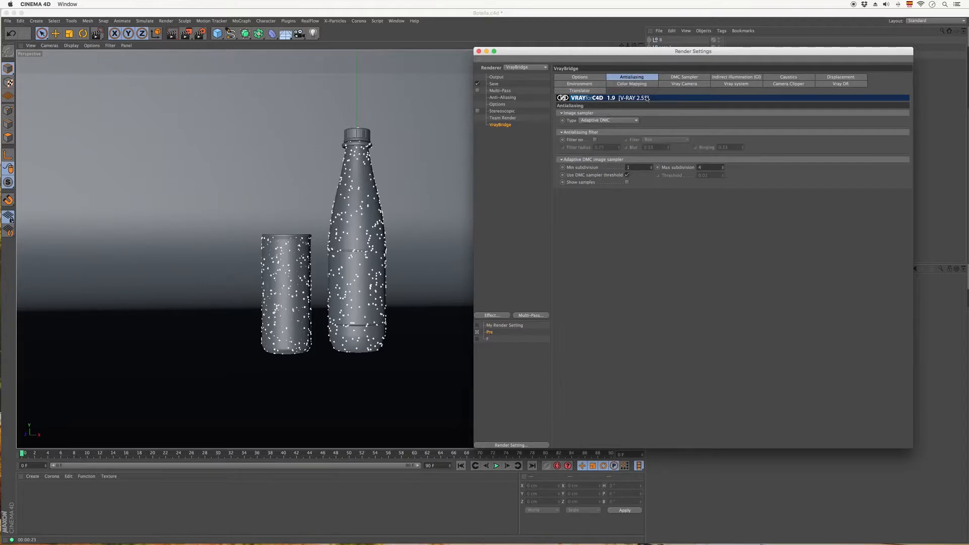
click(477, 325)
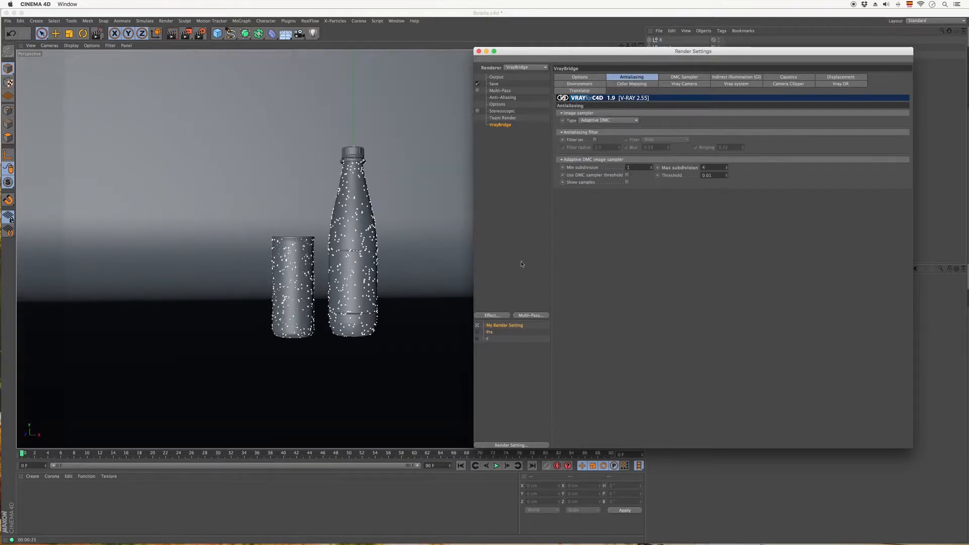
click(477, 331)
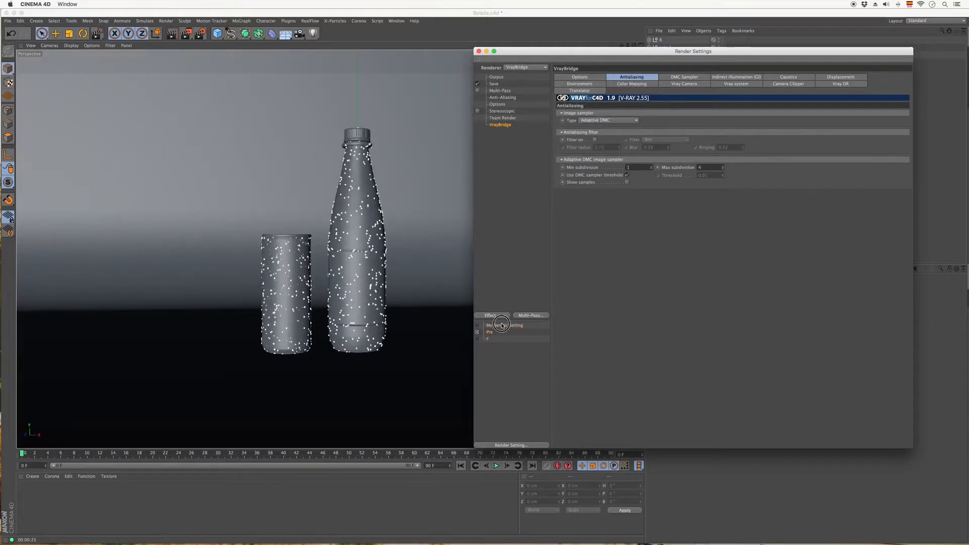
click(489, 333)
Review Pre's DMC Sampler, Indirect Illumination, Caustics, Displacement, Environment and Color Mapping settings, and close the render settings.
click(687, 77)
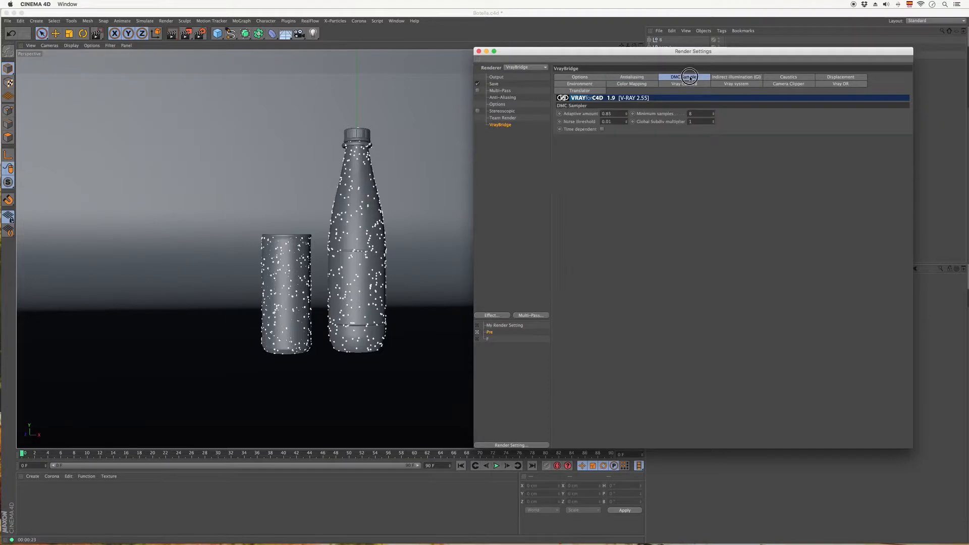
click(734, 77)
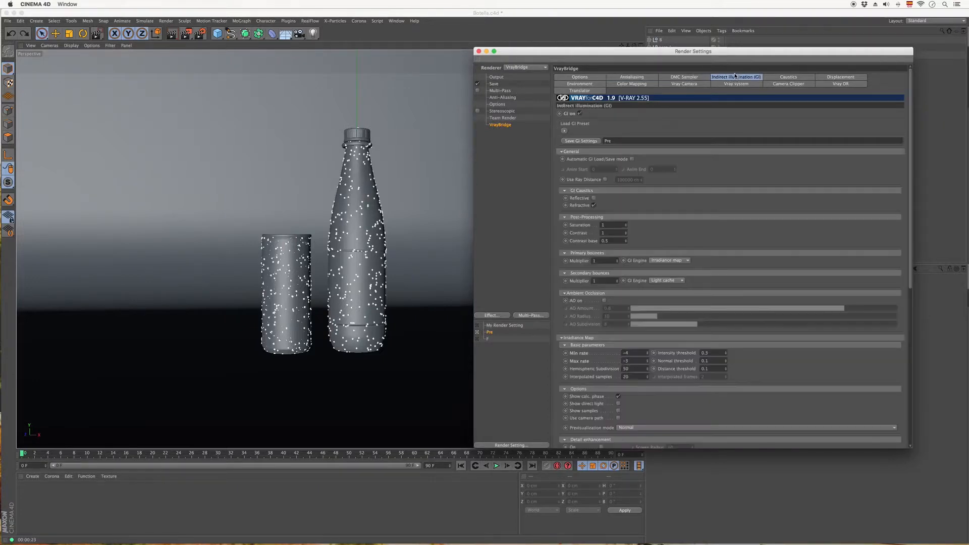
click(788, 77)
click(841, 76)
click(579, 84)
click(631, 83)
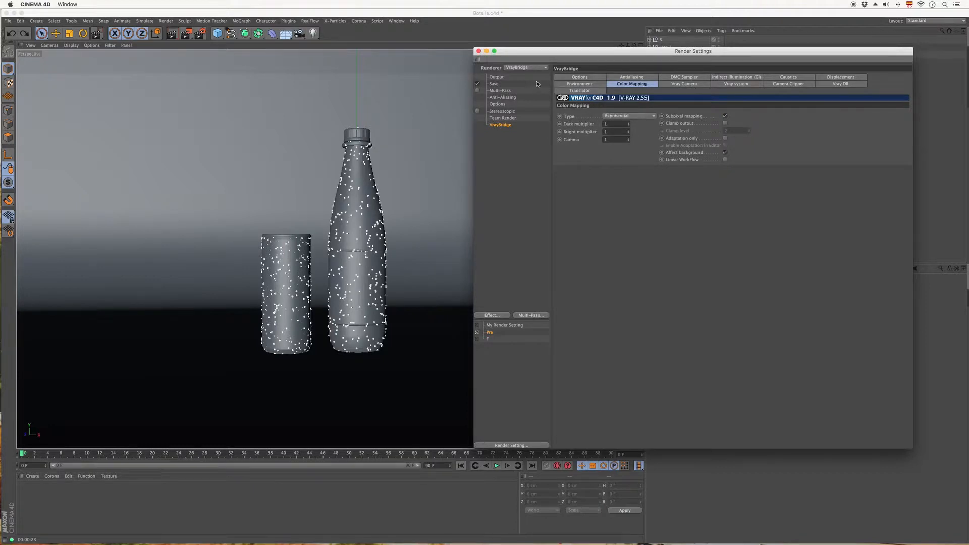
click(478, 52)
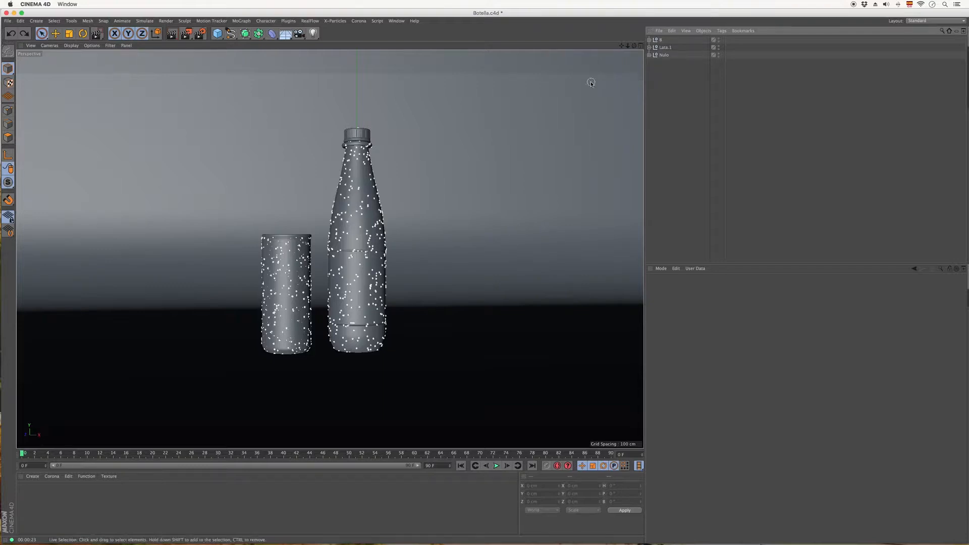
Add an area light to the scene and set its shadow to Shadow Maps (Soft).
drag(312, 33, 394, 58)
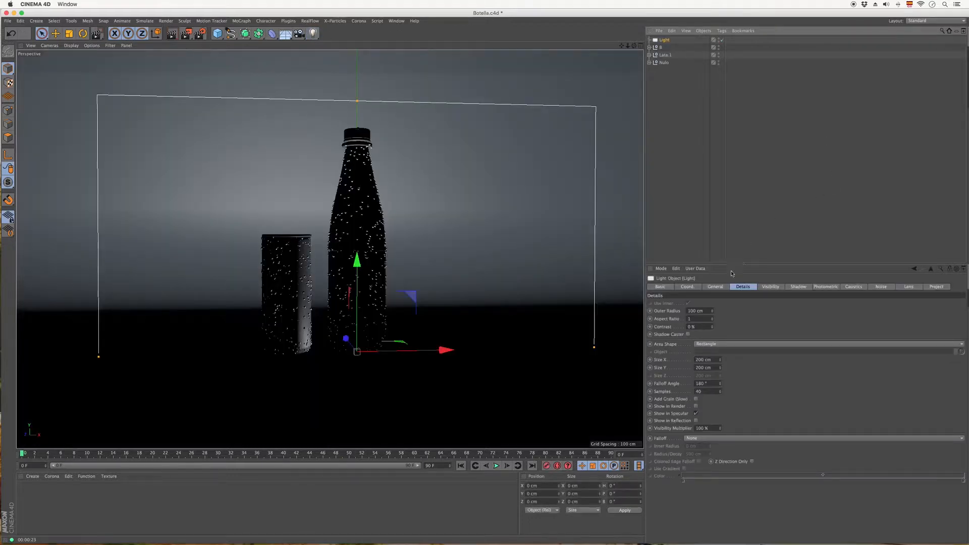
click(717, 287)
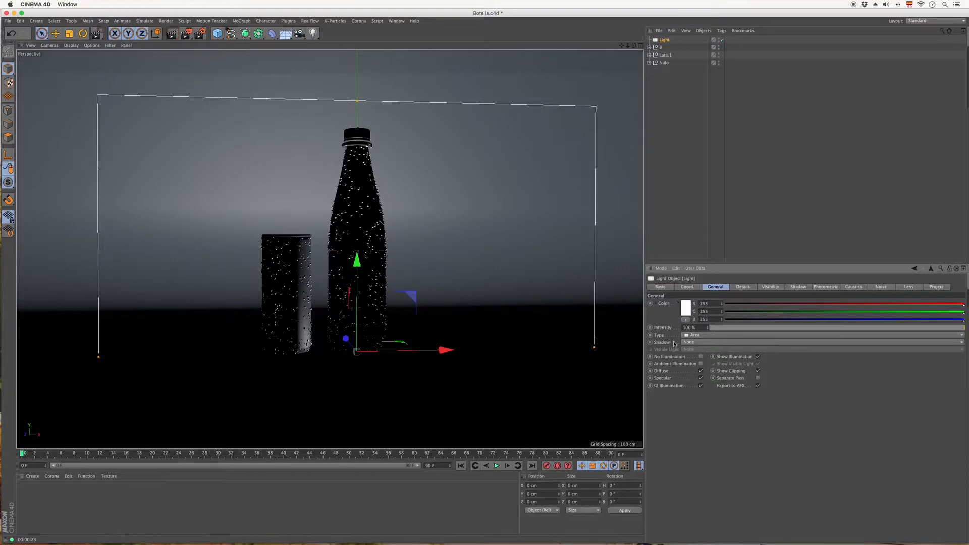
click(709, 343)
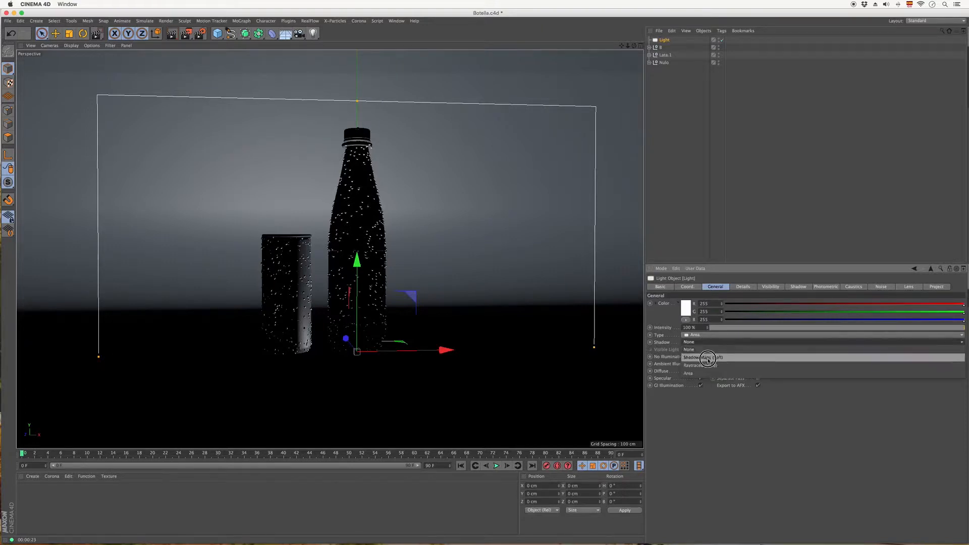
click(712, 358)
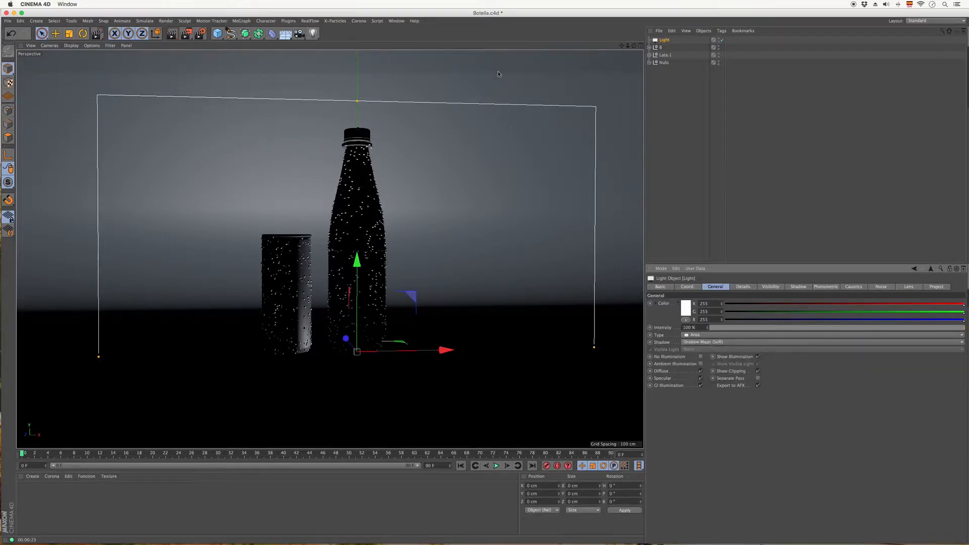
Test-render a square region around the bottle's cap and neck, and deselect the light.
drag(187, 34, 231, 44)
drag(317, 107, 411, 207)
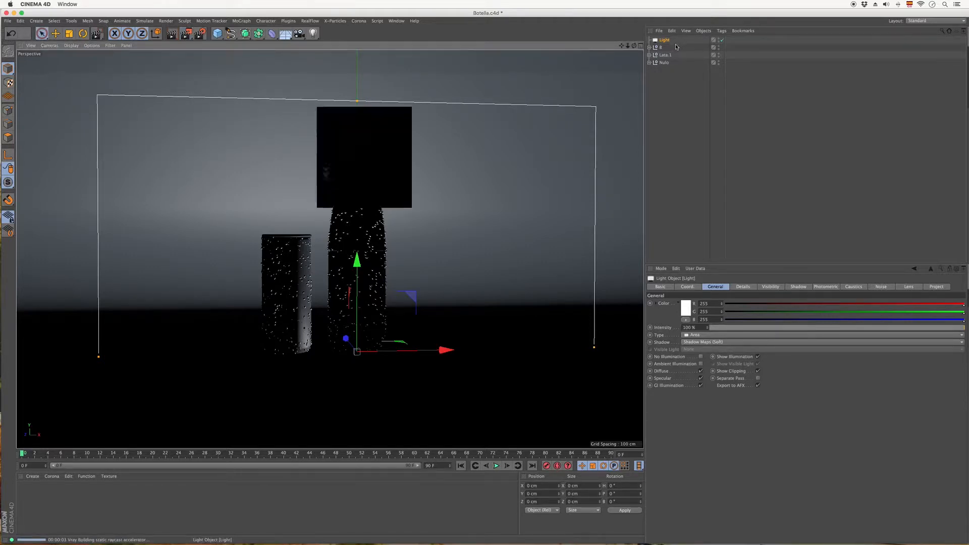
click(680, 95)
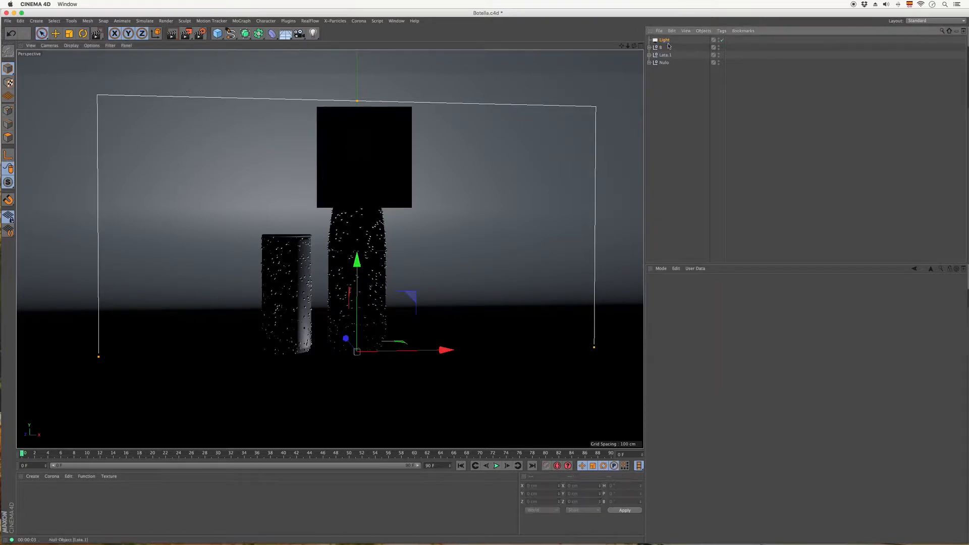
Attach a VrayLight tag to the area light.
click(664, 42)
right_click(666, 42)
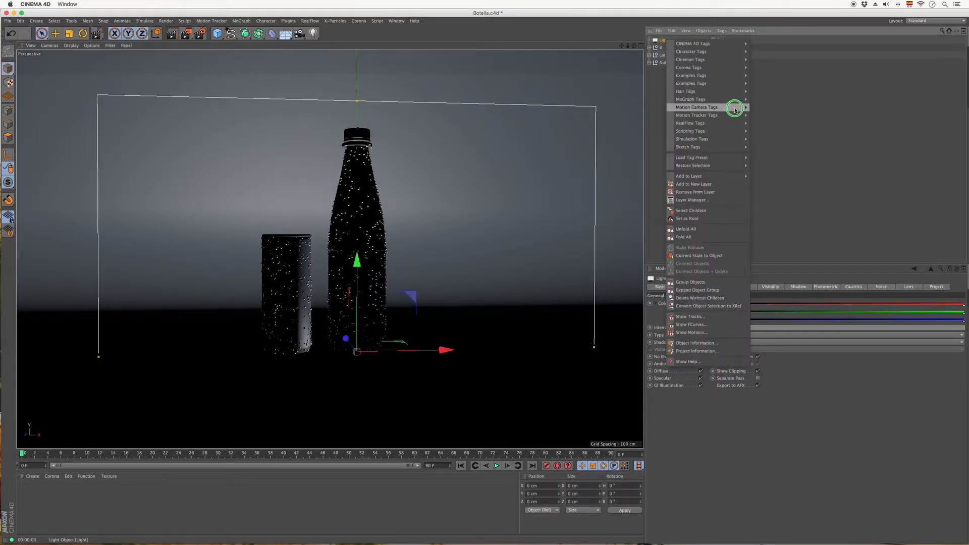
click(651, 66)
right_click(662, 43)
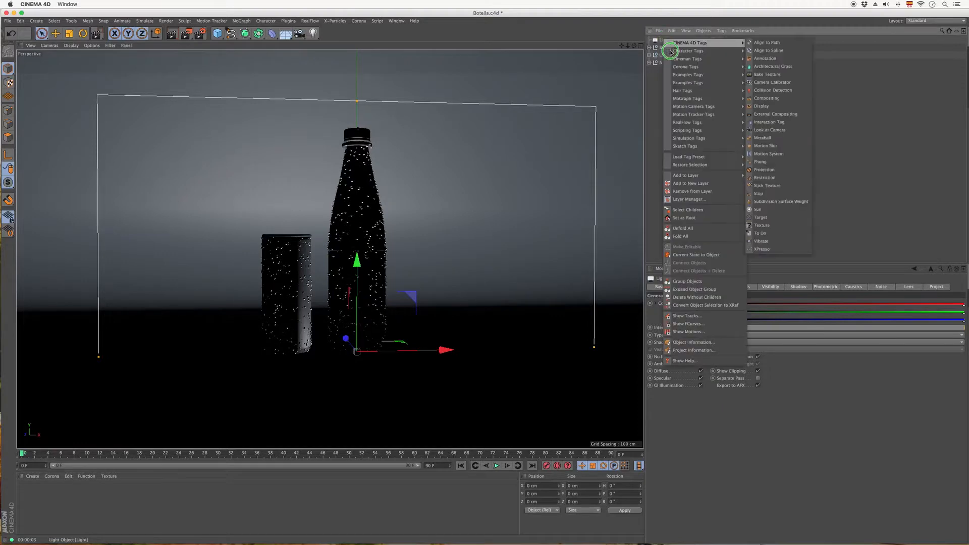
click(712, 100)
mouse_move(720, 82)
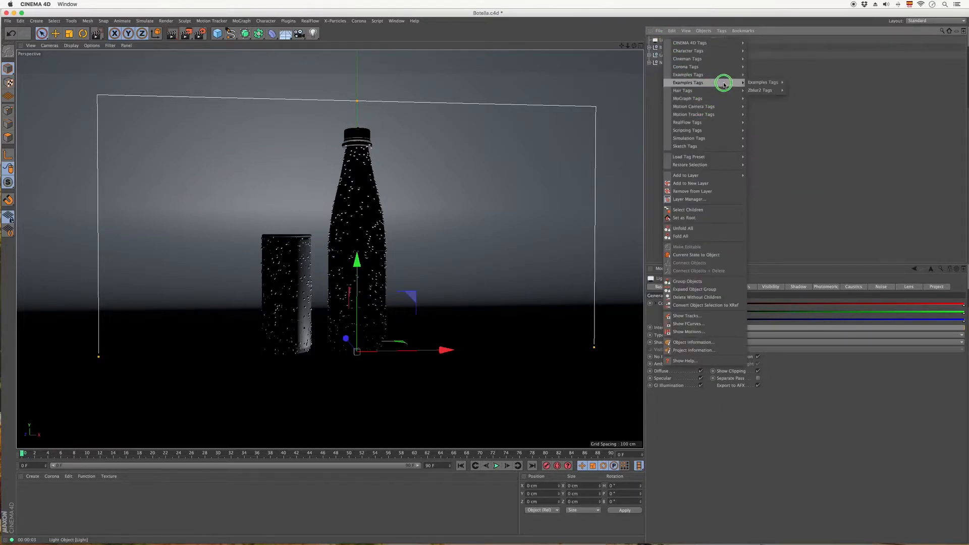
mouse_move(755, 83)
mouse_move(840, 122)
mouse_move(872, 122)
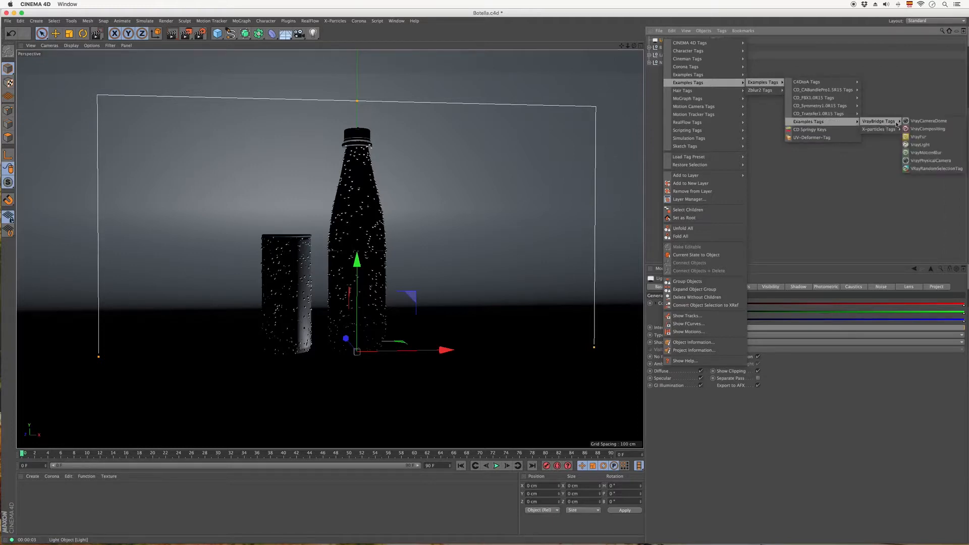
click(921, 144)
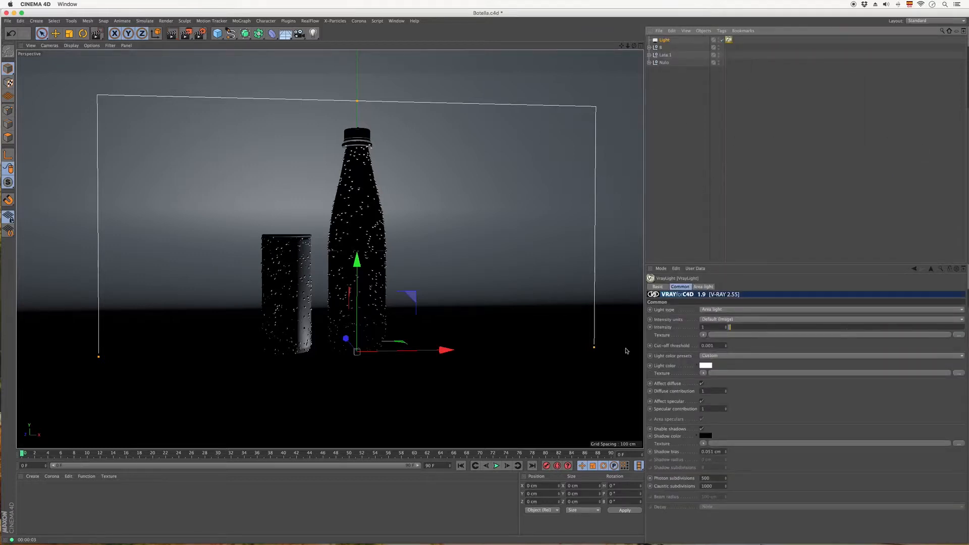
Load studio018.hdr as the VrayLight's intensity texture without copying the image to the project location.
click(959, 336)
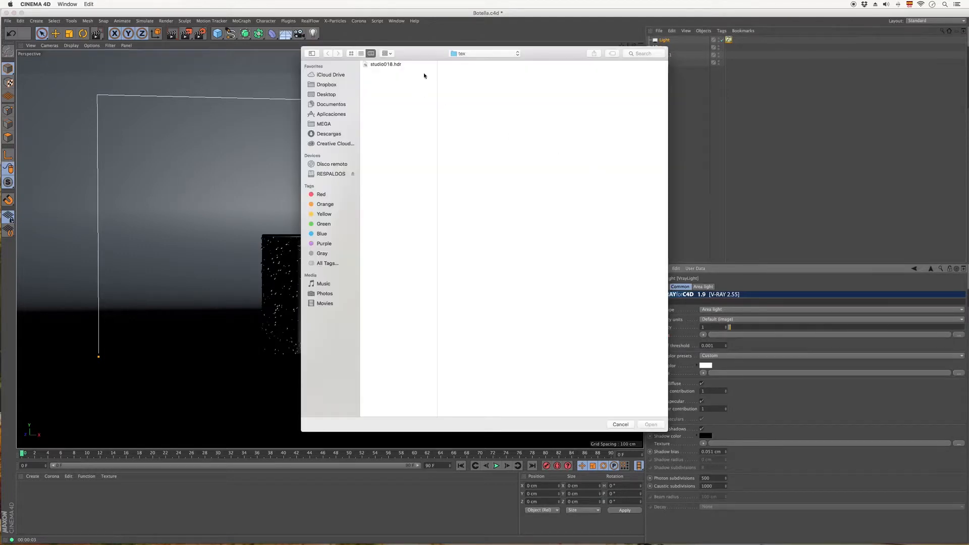
click(620, 425)
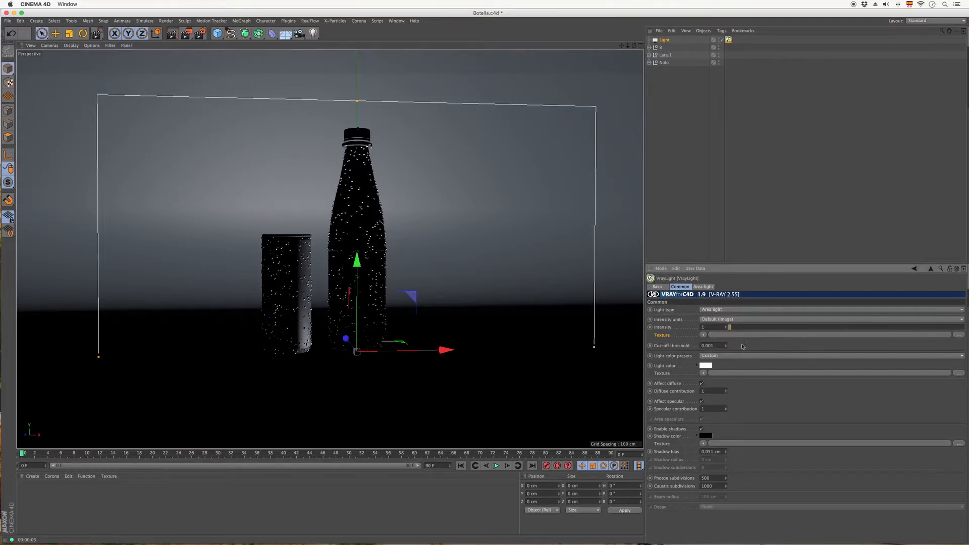
click(958, 336)
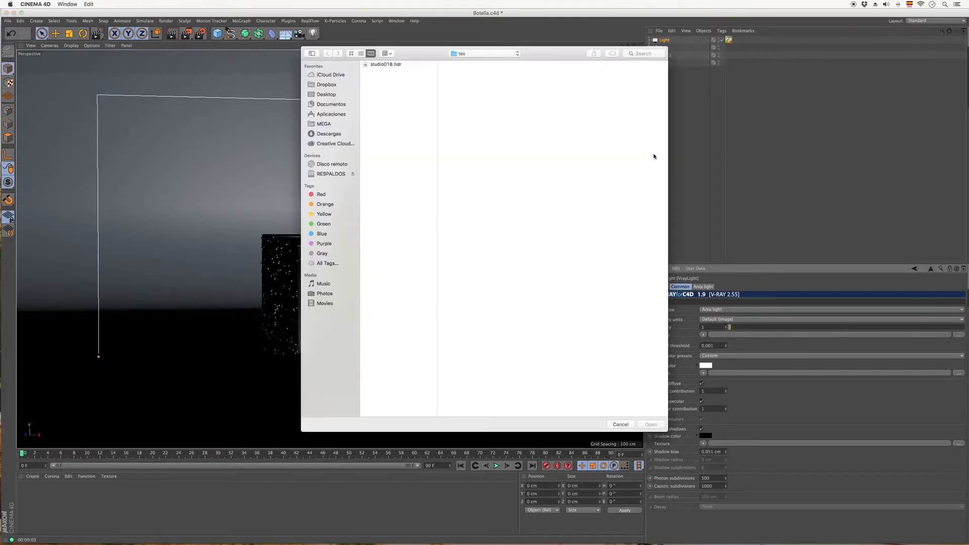
click(386, 65)
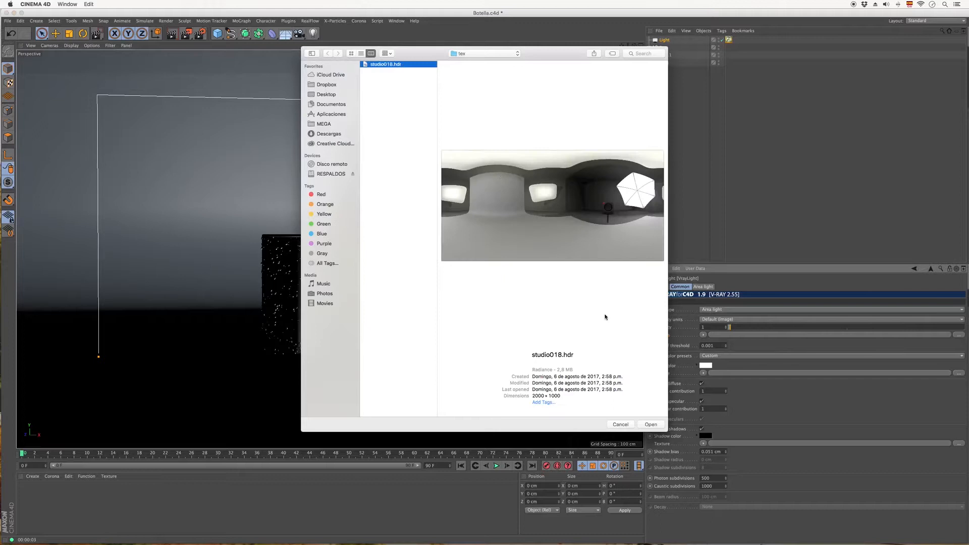
click(651, 424)
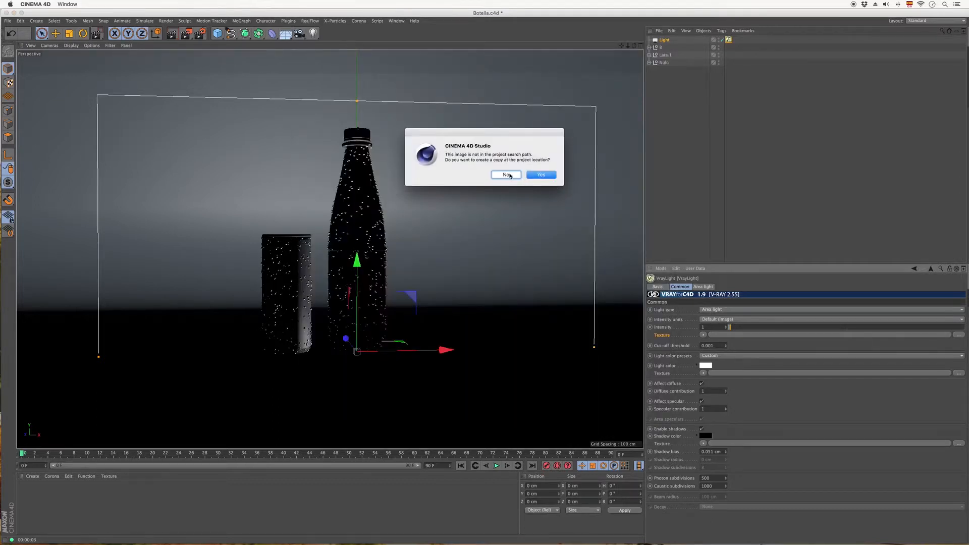
click(506, 175)
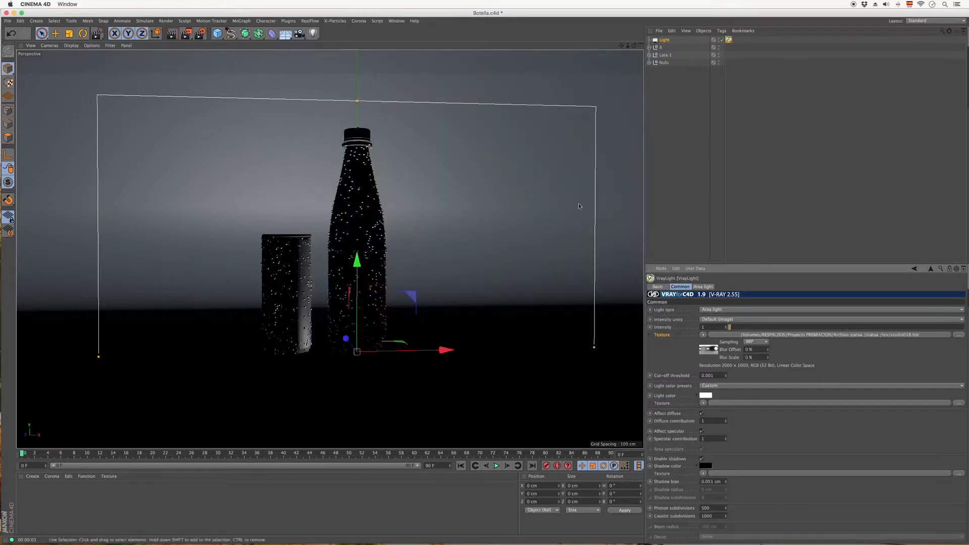
Reselect studio018.hdr as the VrayLight's intensity texture, declining a copy at the project location.
click(959, 335)
click(612, 65)
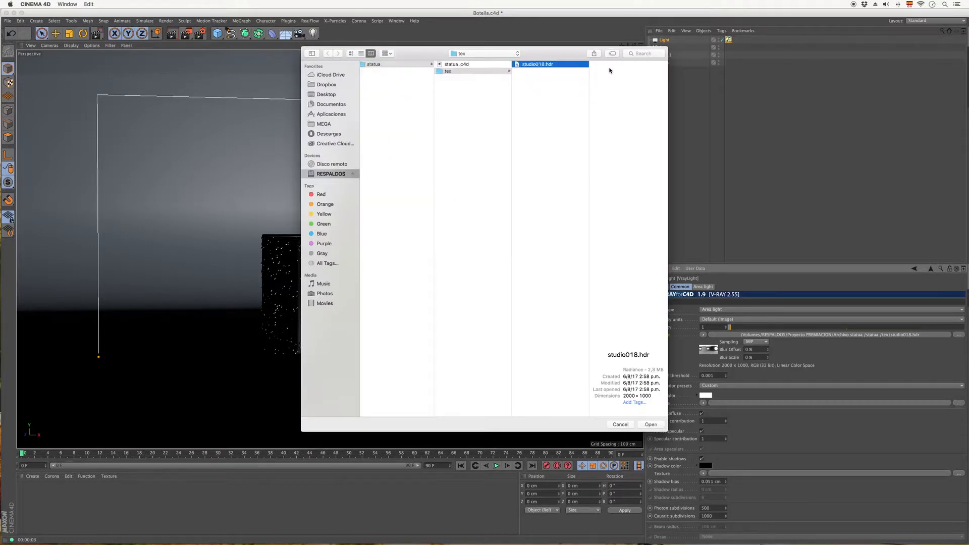
double_click(544, 64)
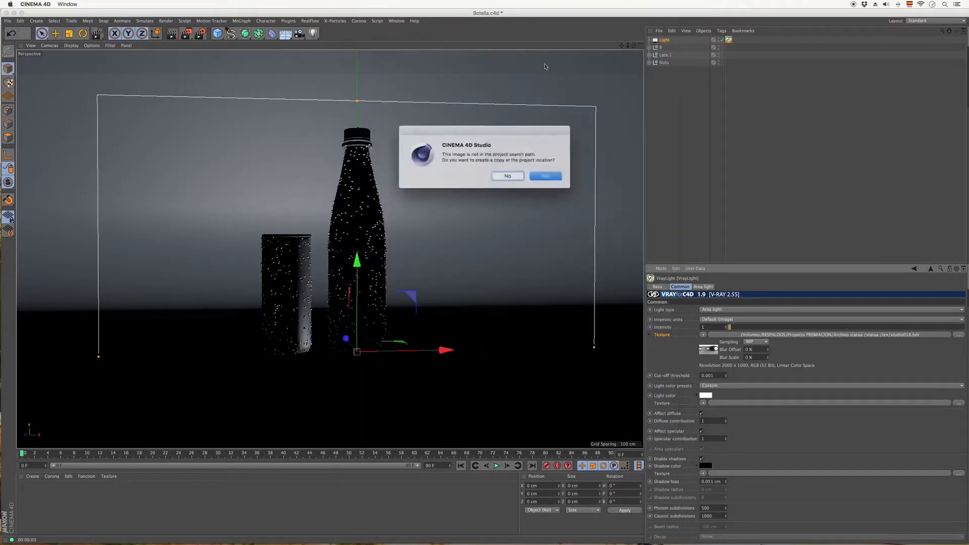
click(506, 175)
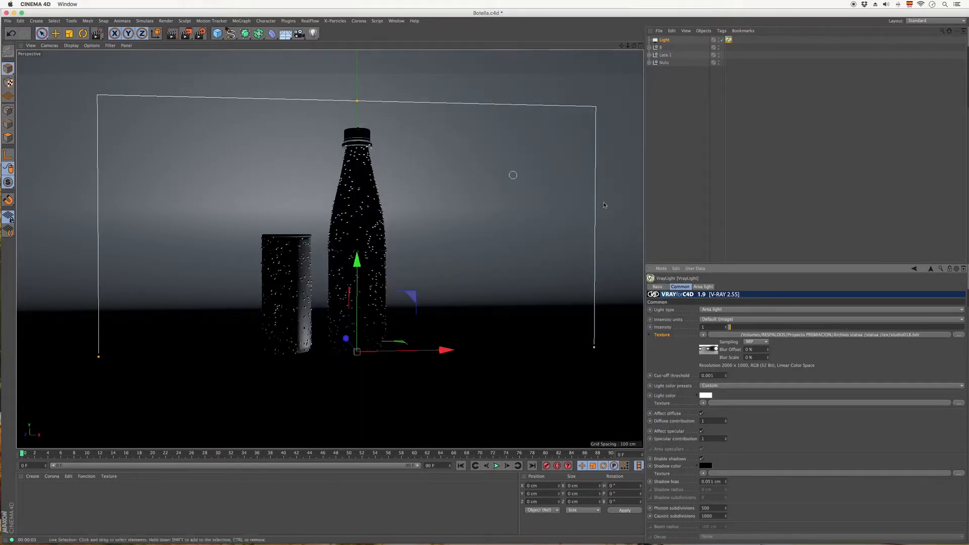
Inspect the studio018.hdr image at full size in the external image viewer, and close it.
click(709, 350)
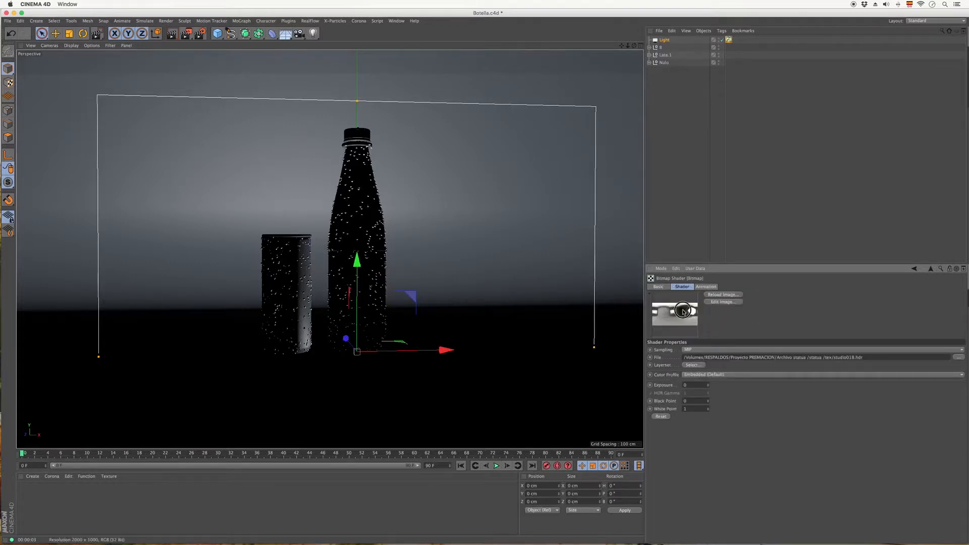
click(722, 302)
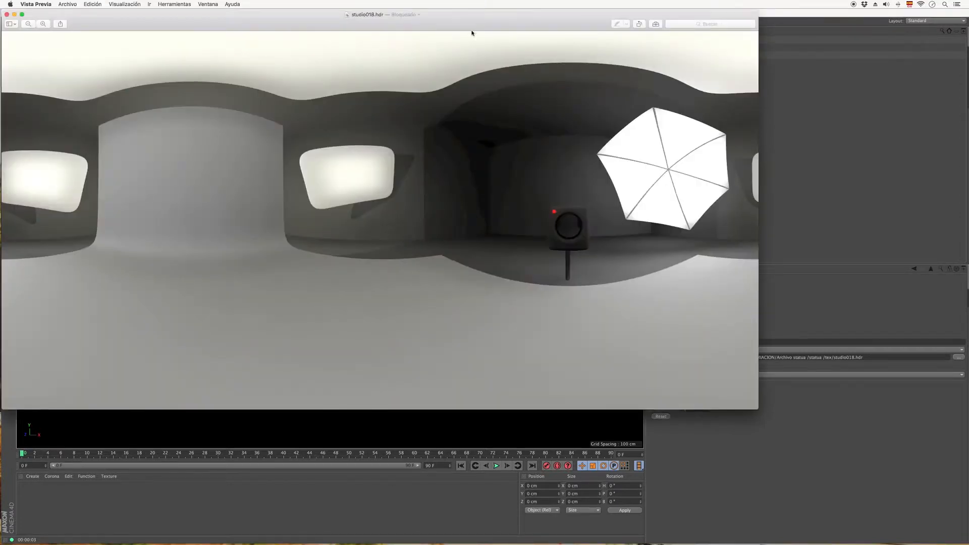
drag(471, 17, 606, 15)
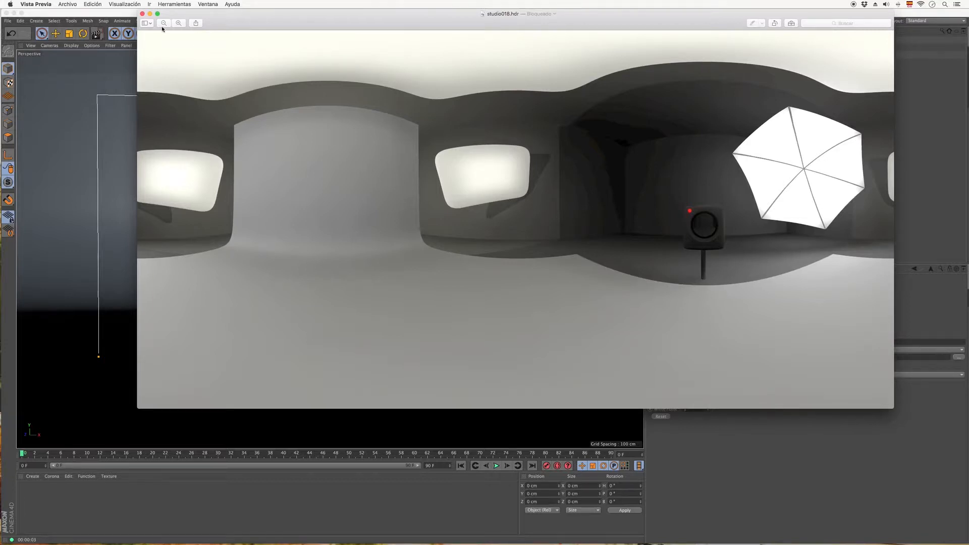
click(143, 15)
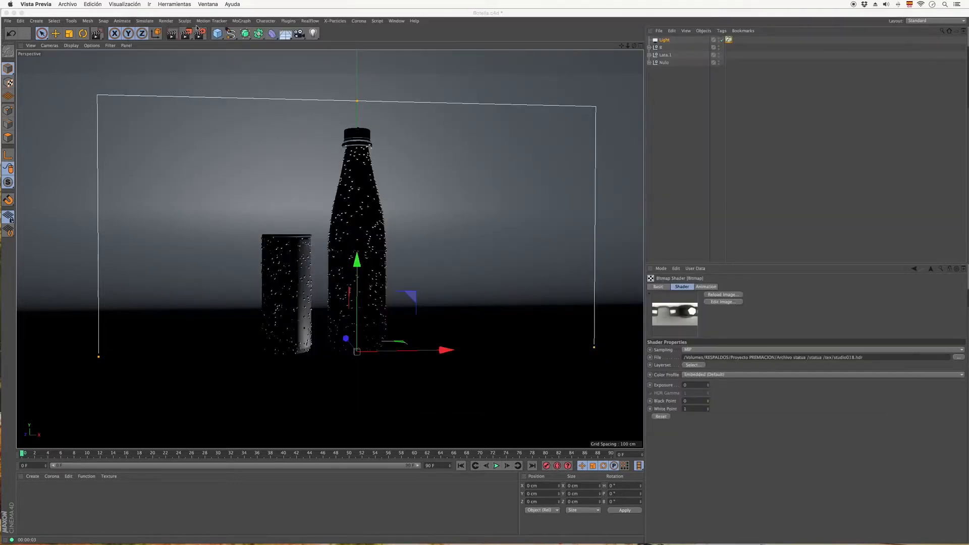
Test-render a square region around the bottle's cap and neck to check the HDR-textured light.
drag(186, 34, 218, 43)
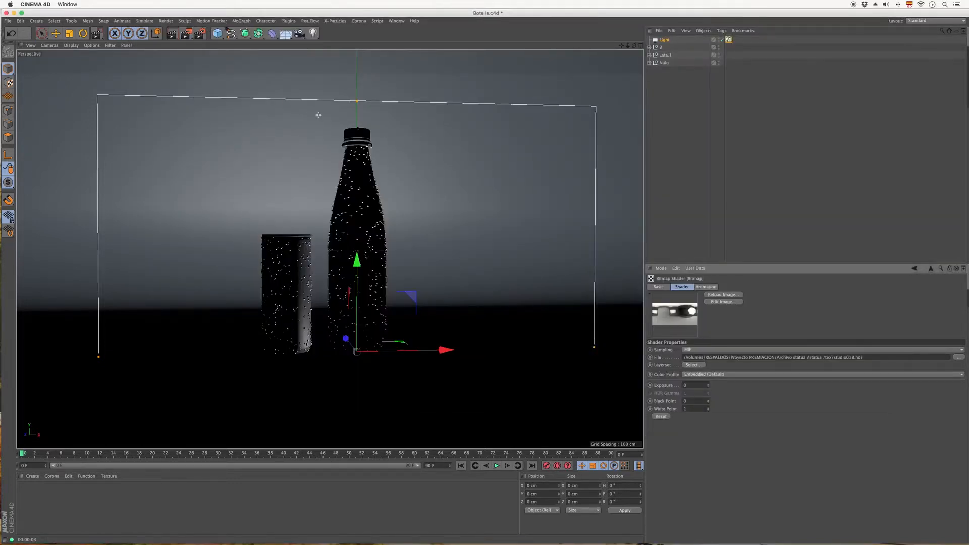
drag(309, 107, 414, 220)
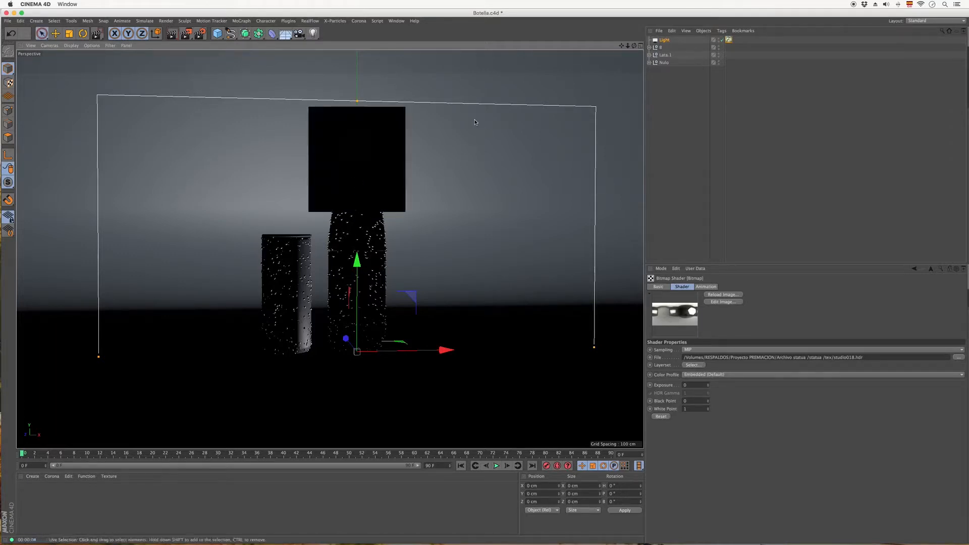
click(674, 77)
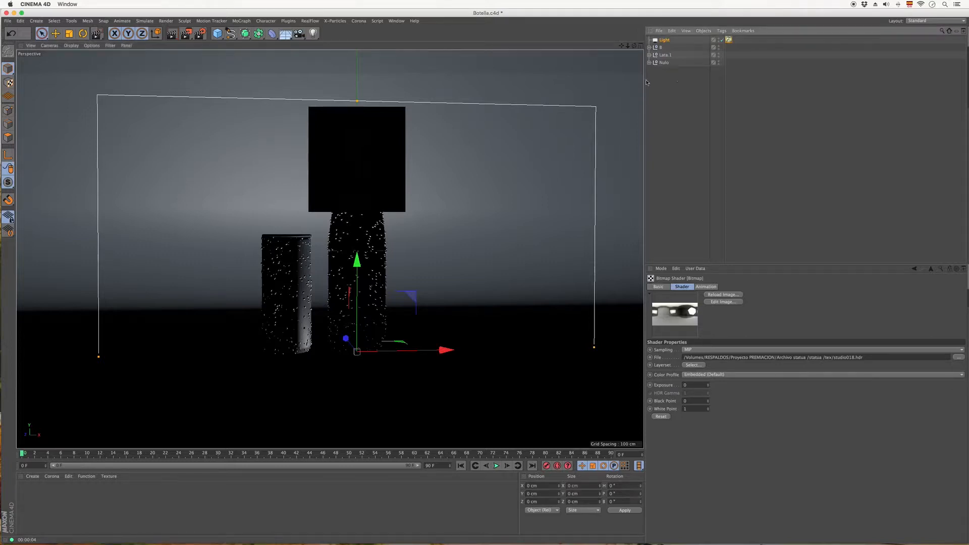
Re-render the region around the bottle's cap and make Pre the active render setting.
click(202, 34)
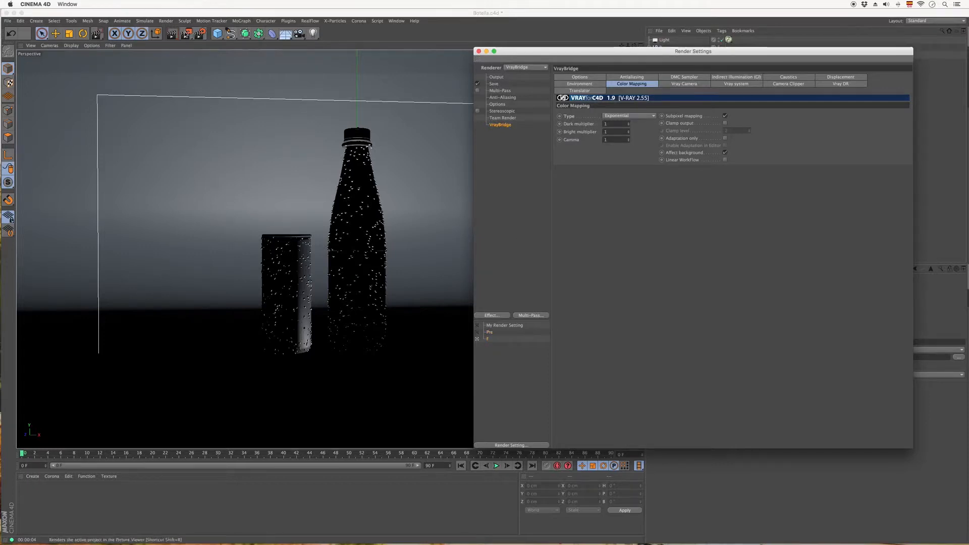
drag(186, 33, 219, 42)
click(220, 42)
drag(325, 109, 426, 220)
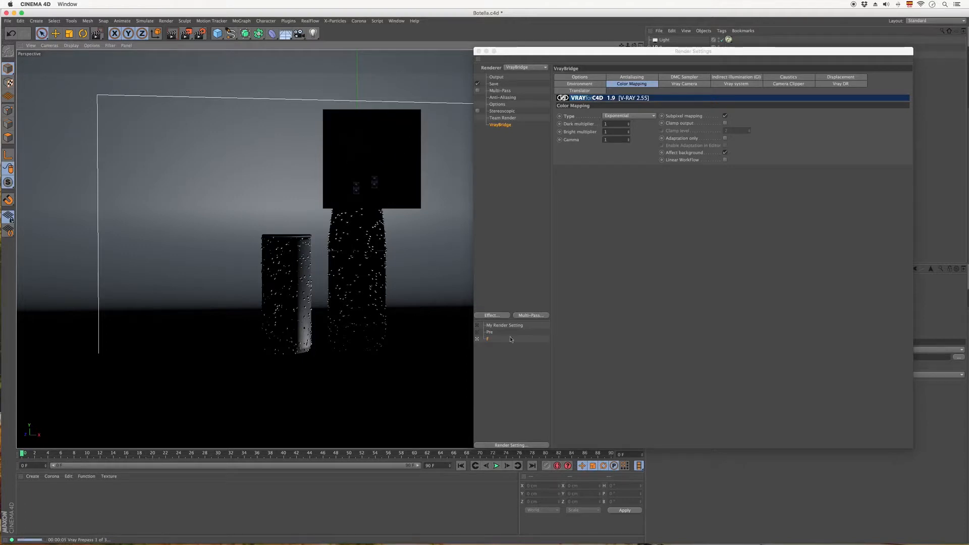
click(478, 333)
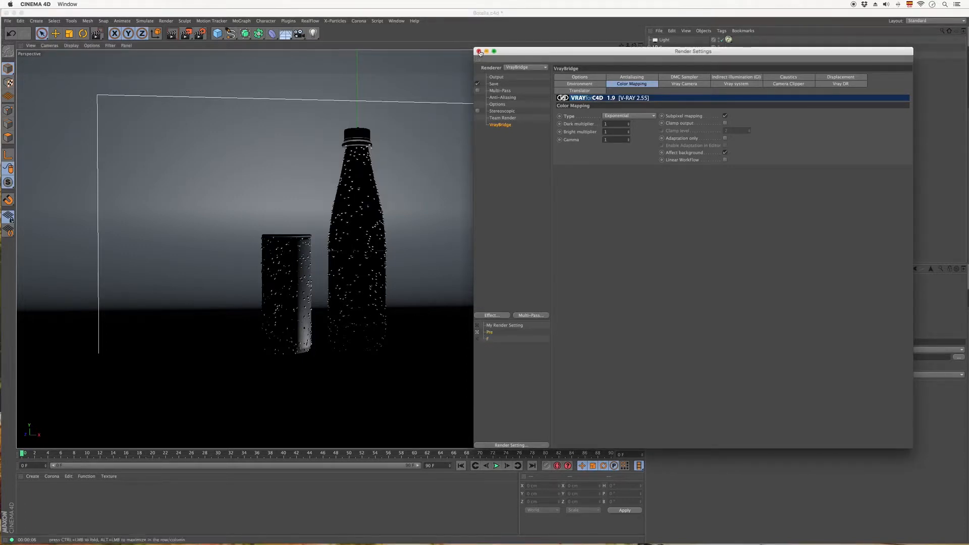
click(479, 51)
Set the area light's outer radius to 4020 cm and review the available area shapes.
click(664, 40)
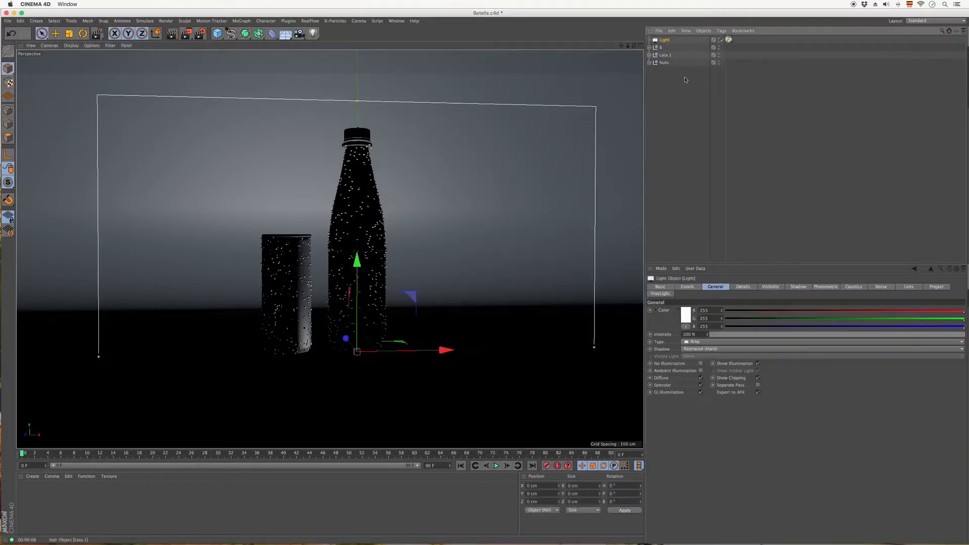
click(742, 287)
double_click(699, 318)
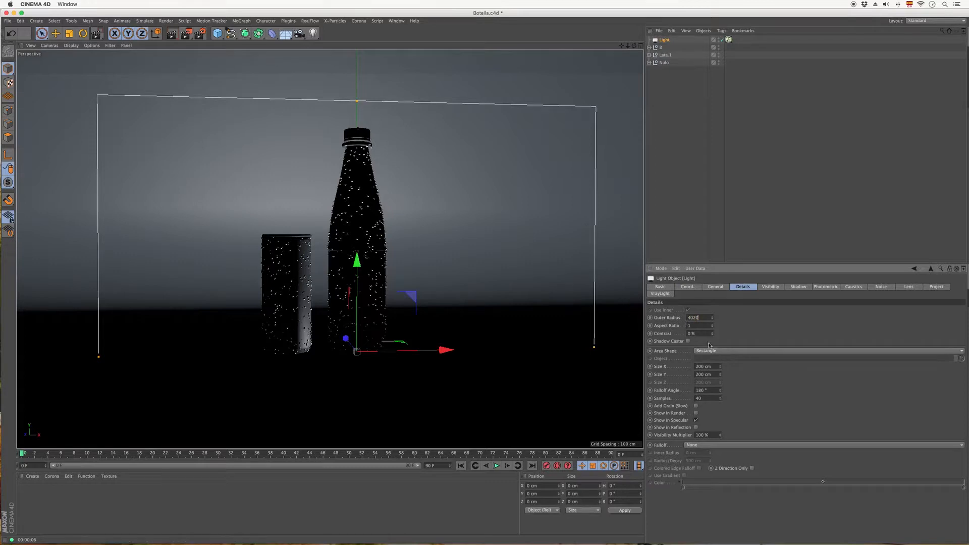
key(Tab)
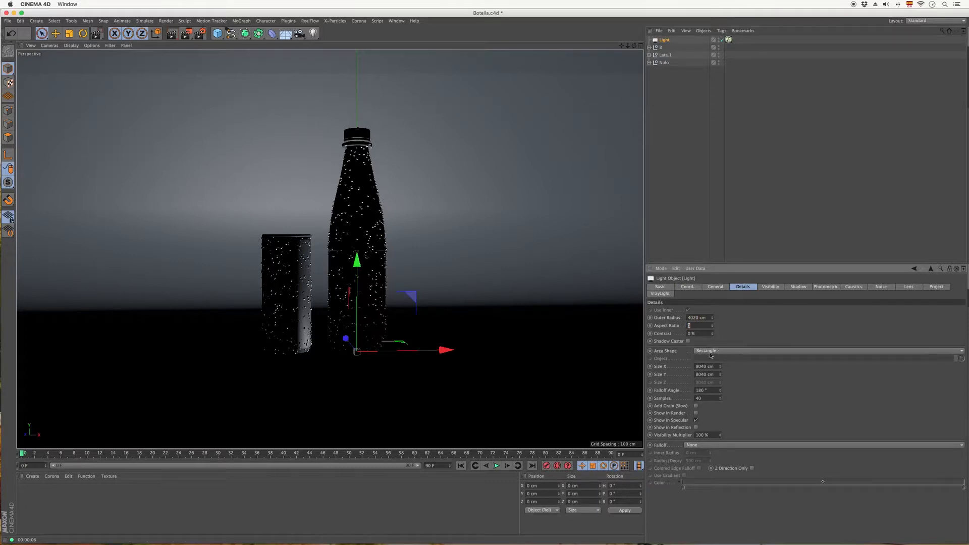
click(729, 352)
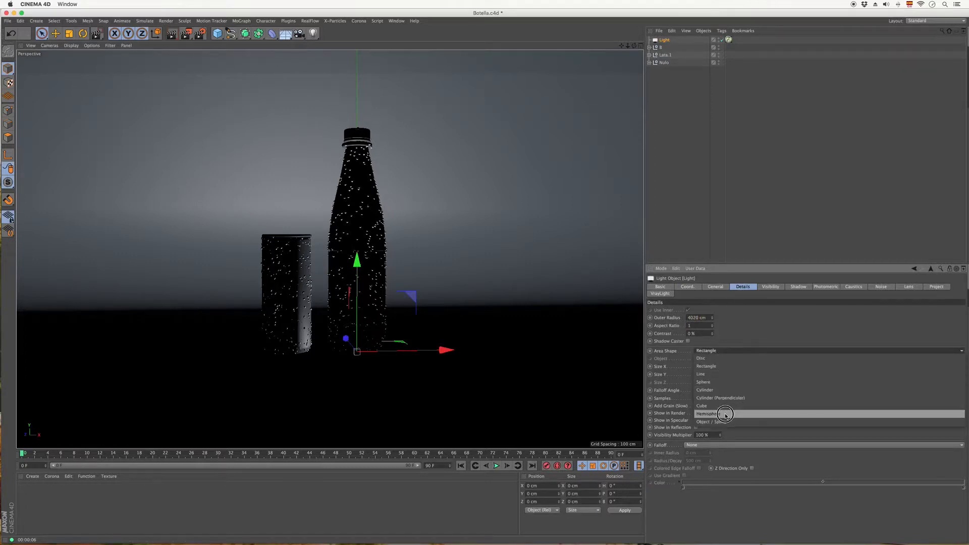
click(723, 381)
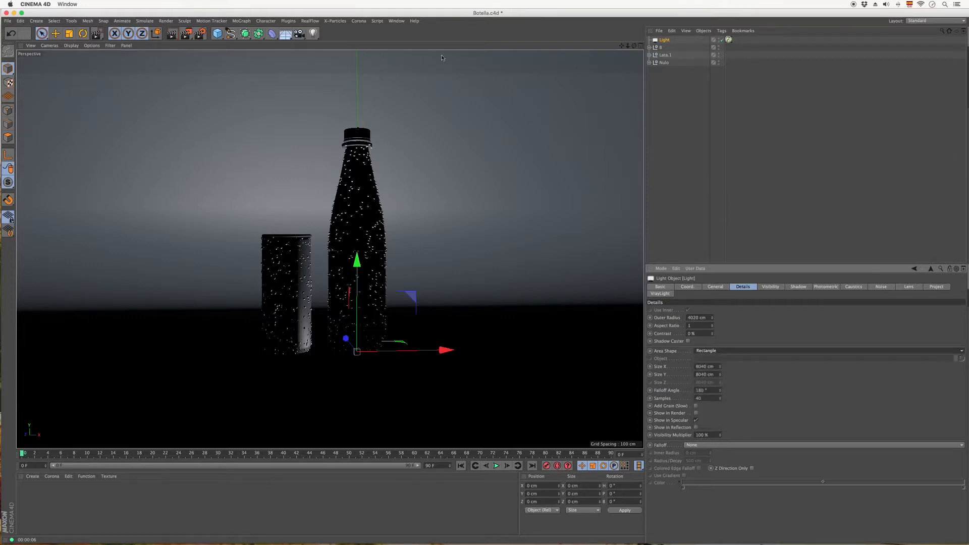
Add a camera that stores the current view of the bottle and can.
drag(300, 34, 323, 41)
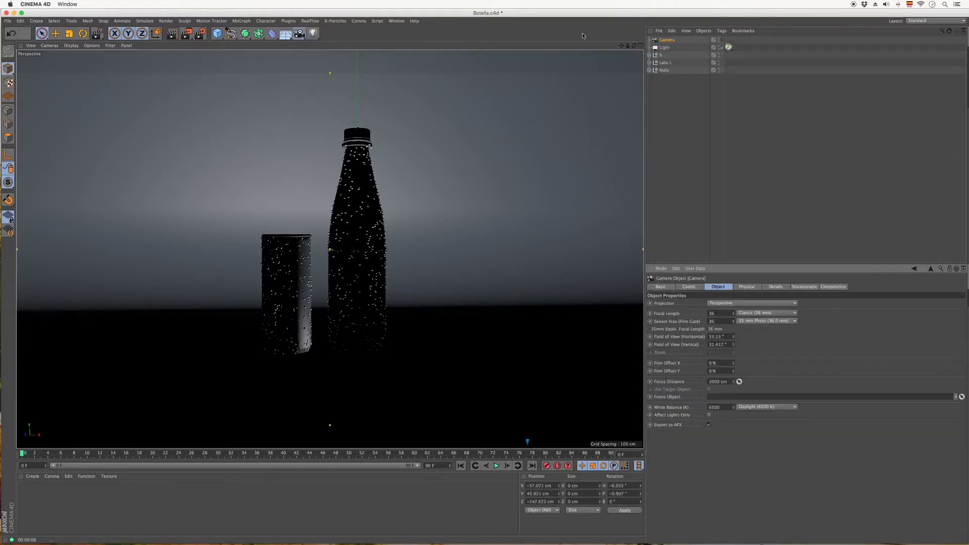
click(722, 40)
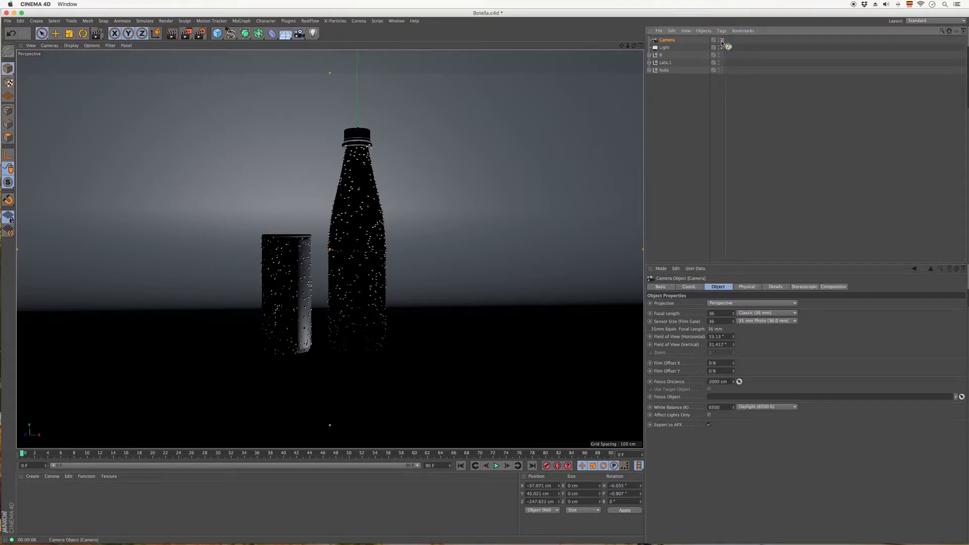
drag(628, 46, 484, 212)
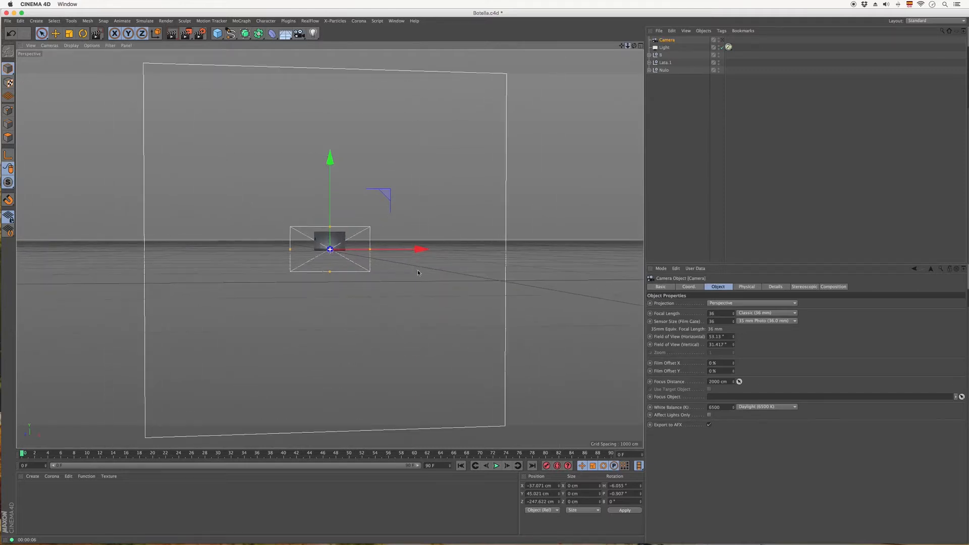
Delete the VrayLight tag from the area light.
click(657, 49)
scroll(346, 258, up, 3)
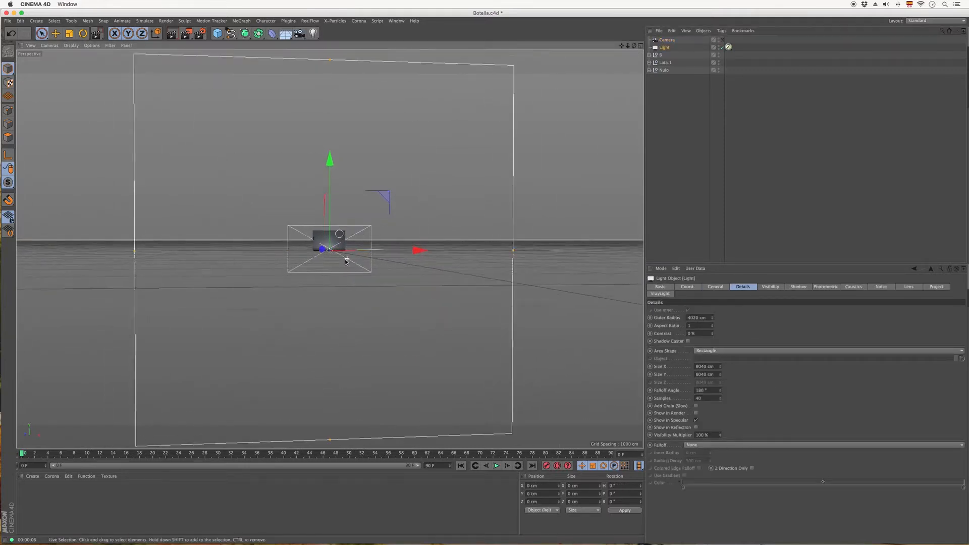
alt+right_drag(330, 247, 723, 57)
drag(622, 46, 520, 202)
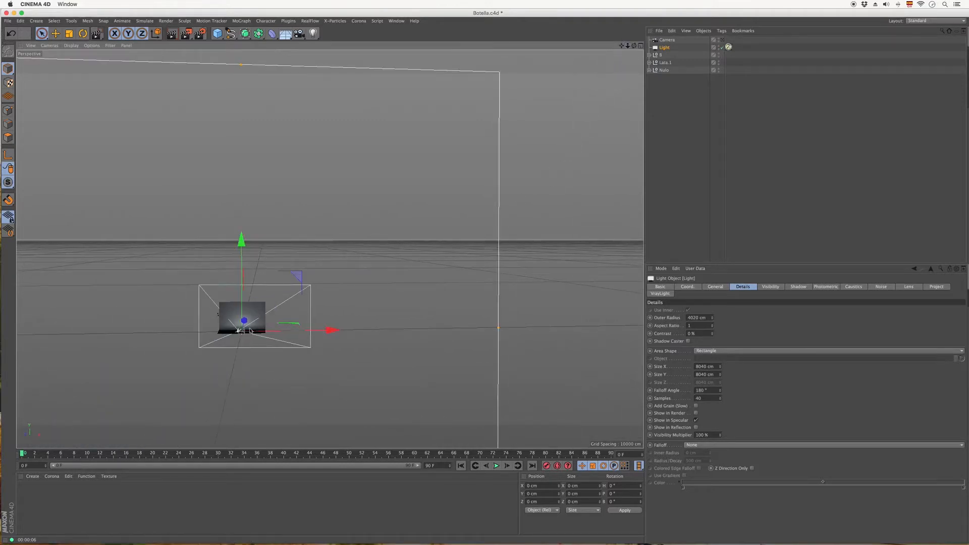
alt+right_drag(230, 344, 315, 260)
click(729, 47)
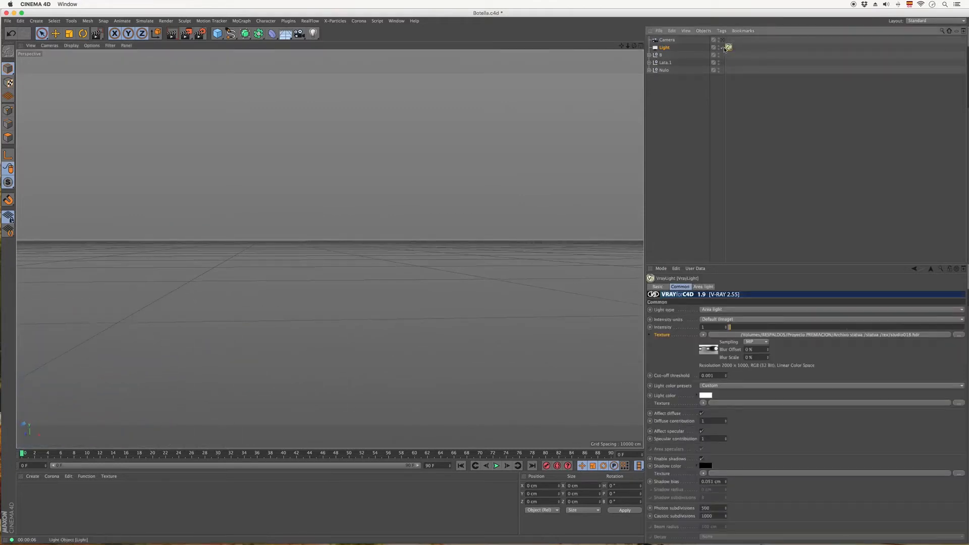
key(Delete)
Set the light's area shape to Hemisphere.
click(661, 55)
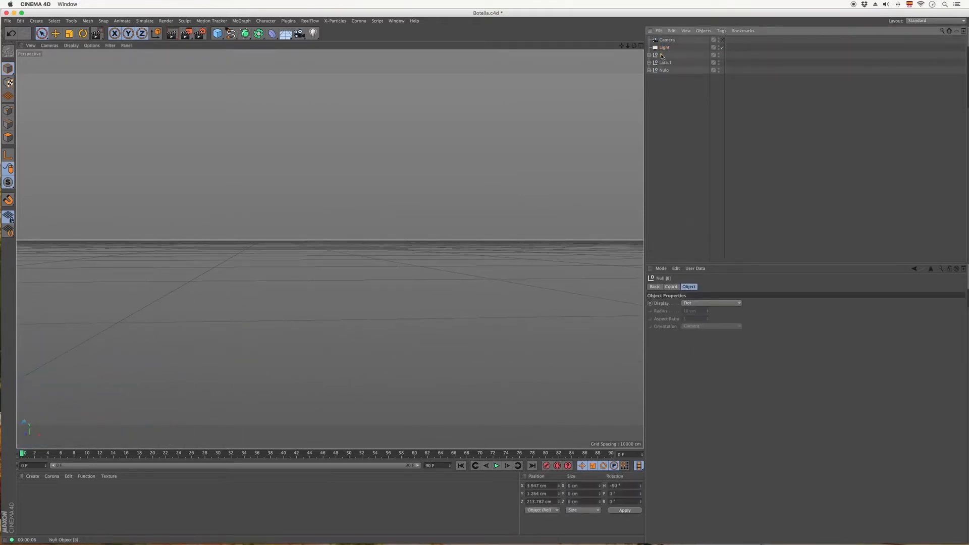
key(o)
click(665, 47)
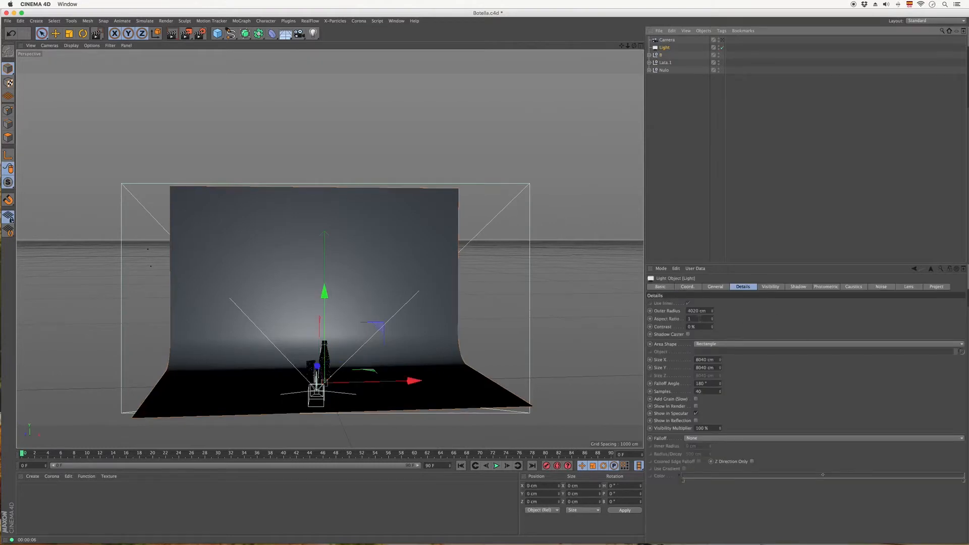
click(719, 346)
click(722, 415)
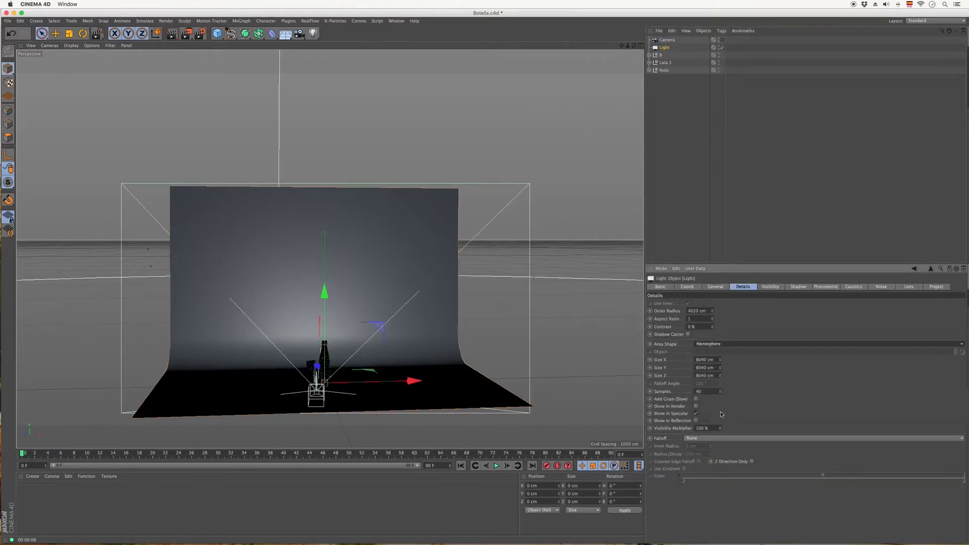
scroll(356, 233, down, 5)
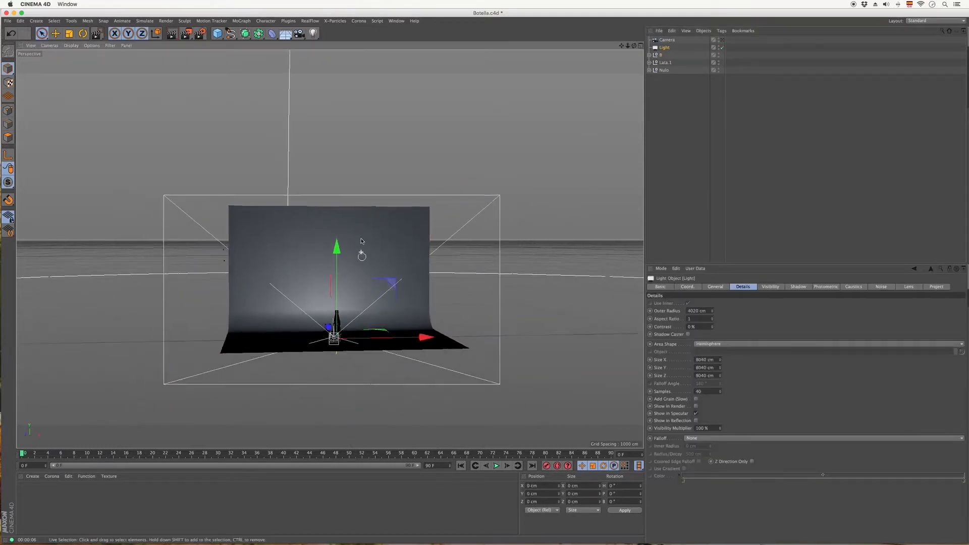
scroll(355, 232, down, 4)
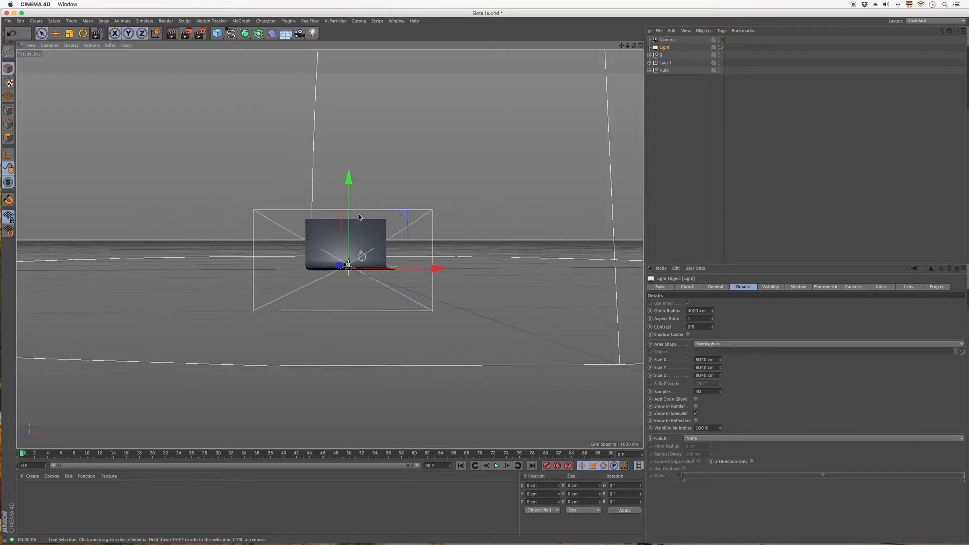
Attach a new VrayLight tag to the hemisphere light.
right_click(666, 48)
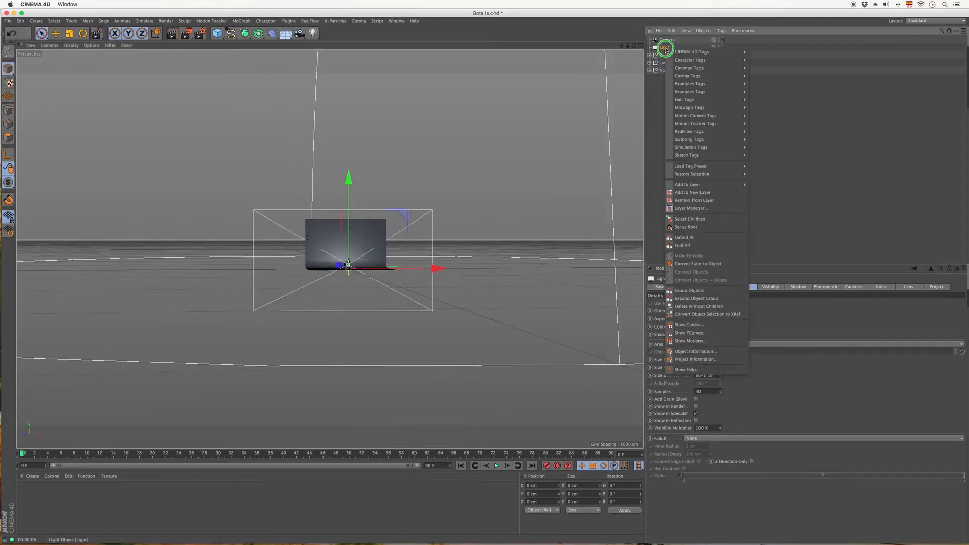
mouse_move(731, 114)
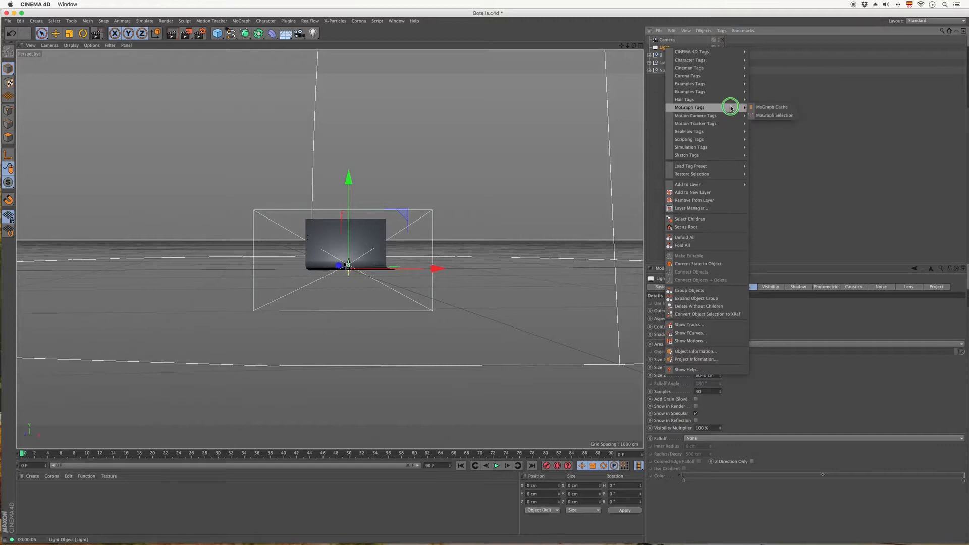
mouse_move(736, 91)
mouse_move(782, 90)
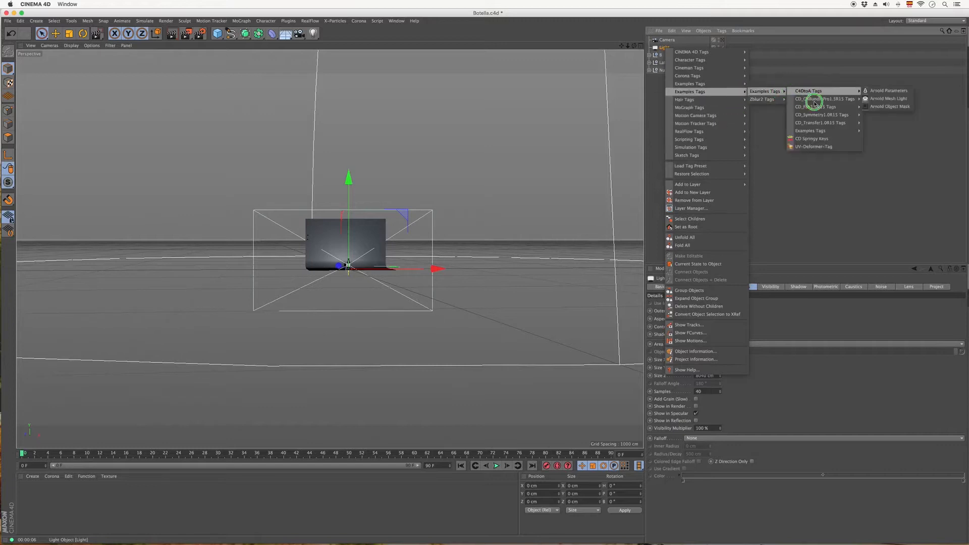
mouse_move(838, 131)
mouse_move(881, 130)
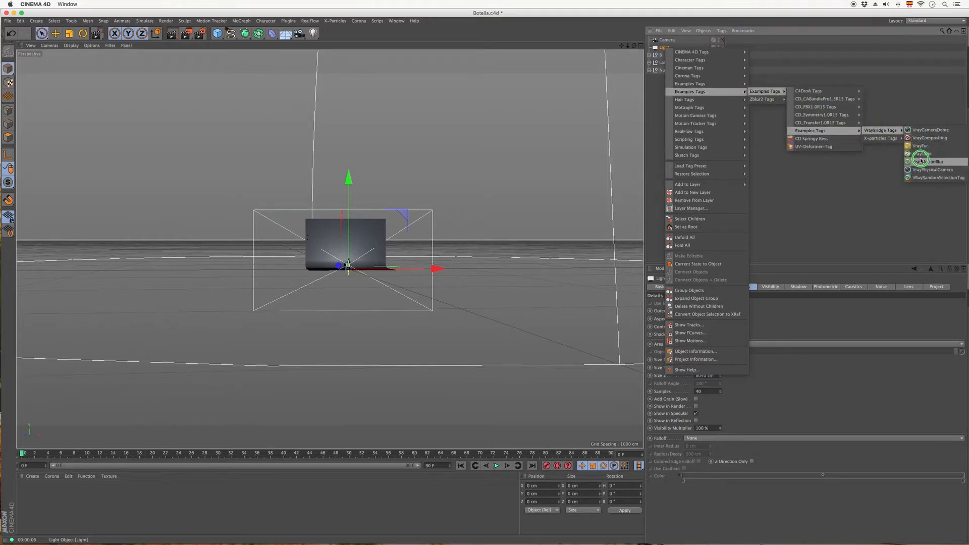
click(921, 153)
Frame the can in the viewport and switch the view to look through the scene camera.
click(667, 63)
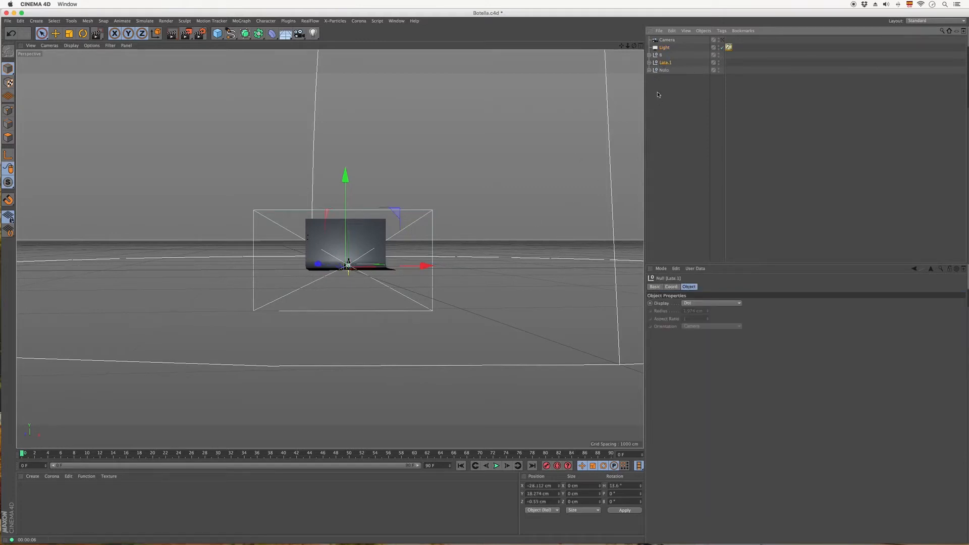
key(o)
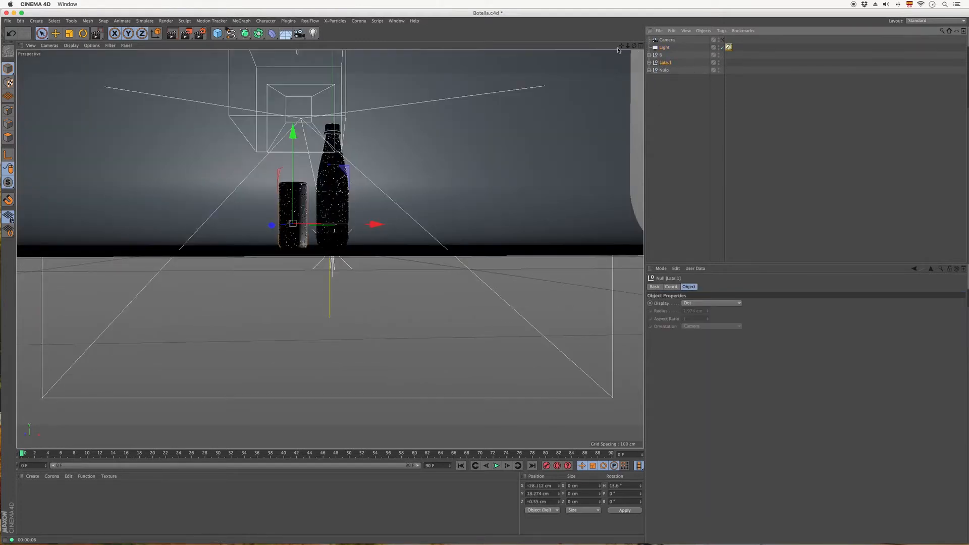
click(723, 39)
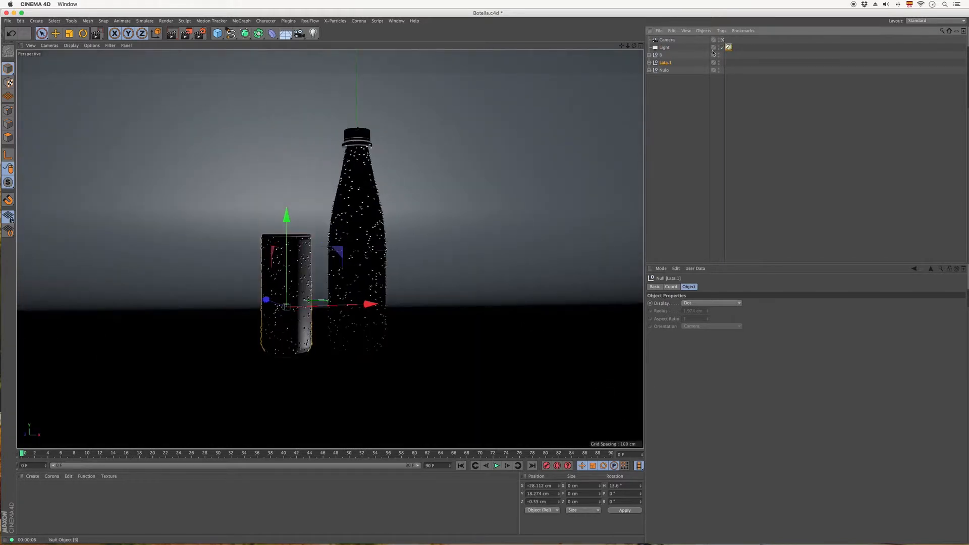
Load studio018.hdr as the VrayLight intensity texture without copying it to the project, and test-render a region over the bottle's neck.
click(729, 47)
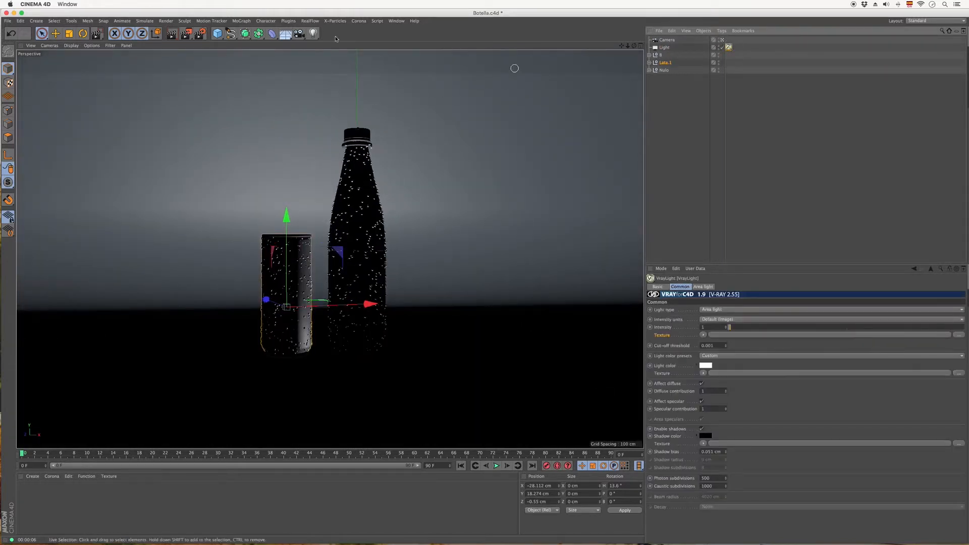
click(186, 33)
click(667, 111)
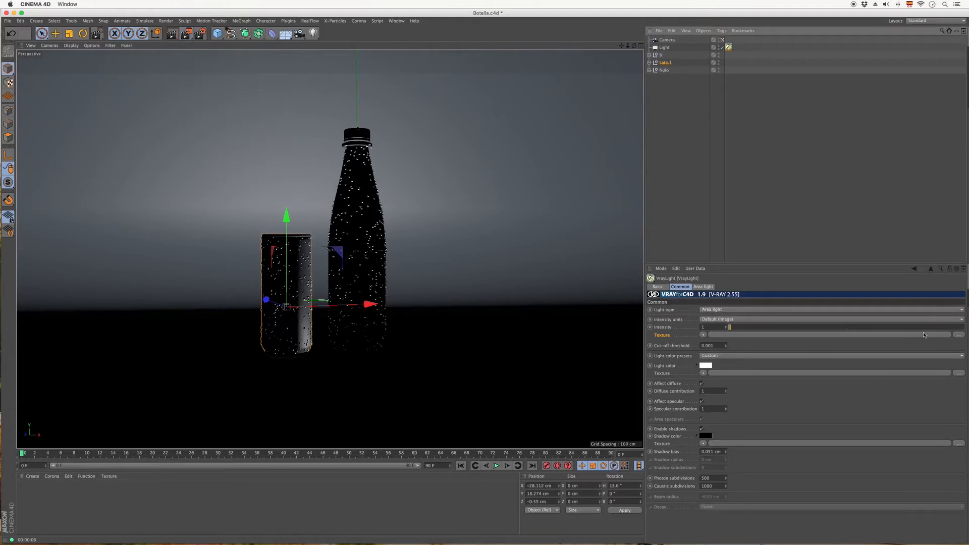
click(957, 335)
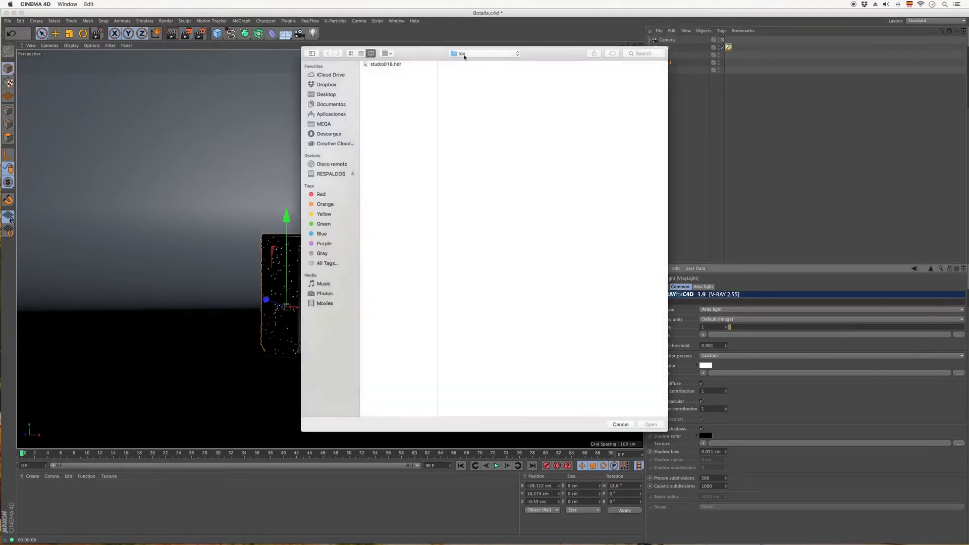
click(391, 66)
double_click(392, 65)
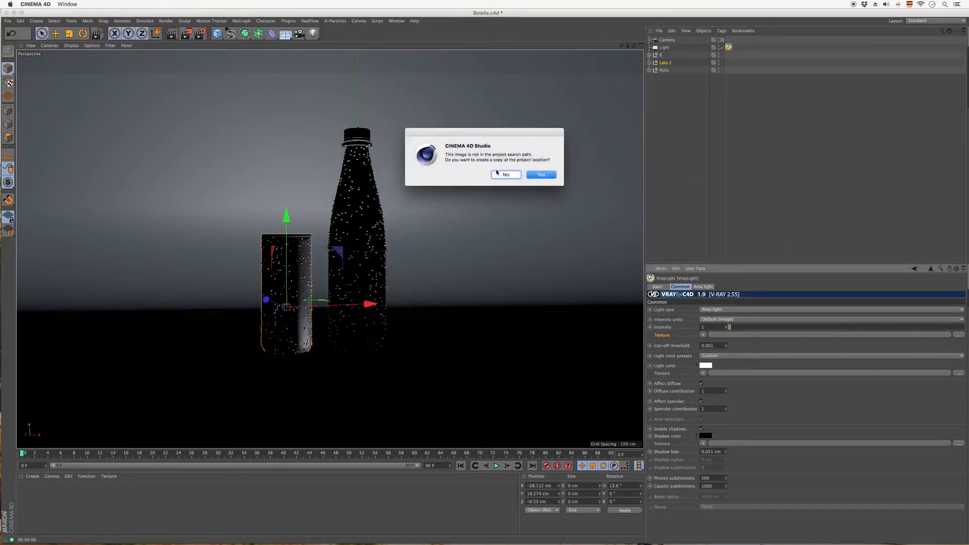
click(511, 175)
drag(187, 34, 217, 46)
drag(322, 106, 403, 189)
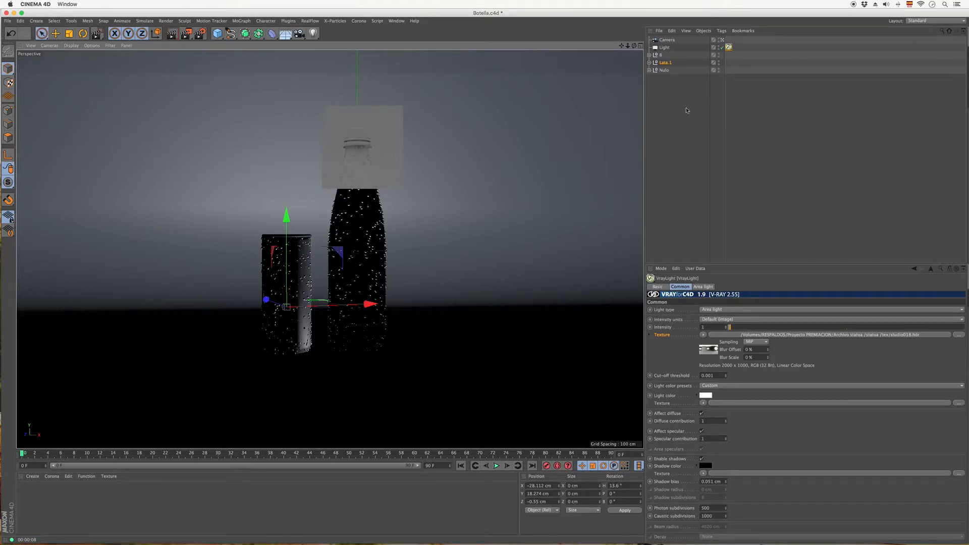
Attach a VrayPhysicalCamera tag to the camera.
click(667, 40)
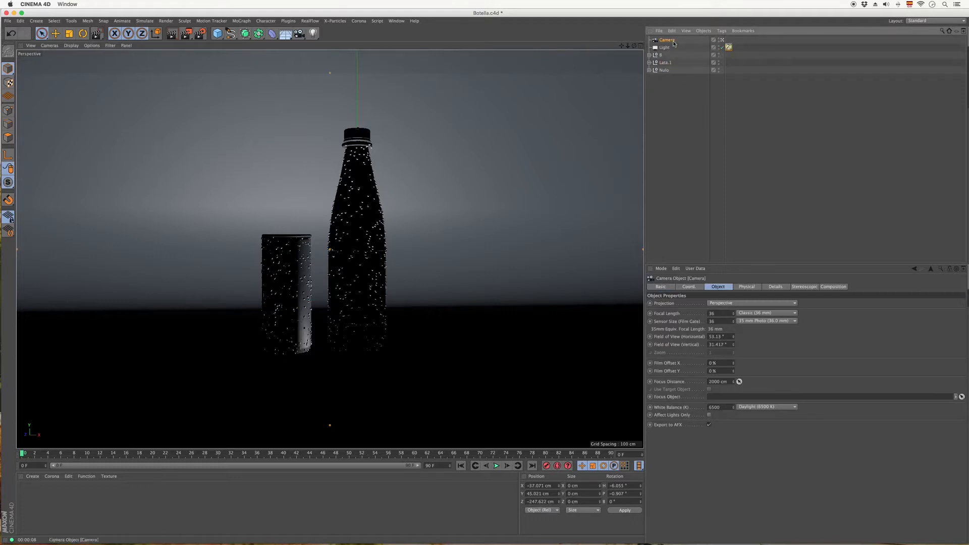
right_drag(672, 40, 846, 164)
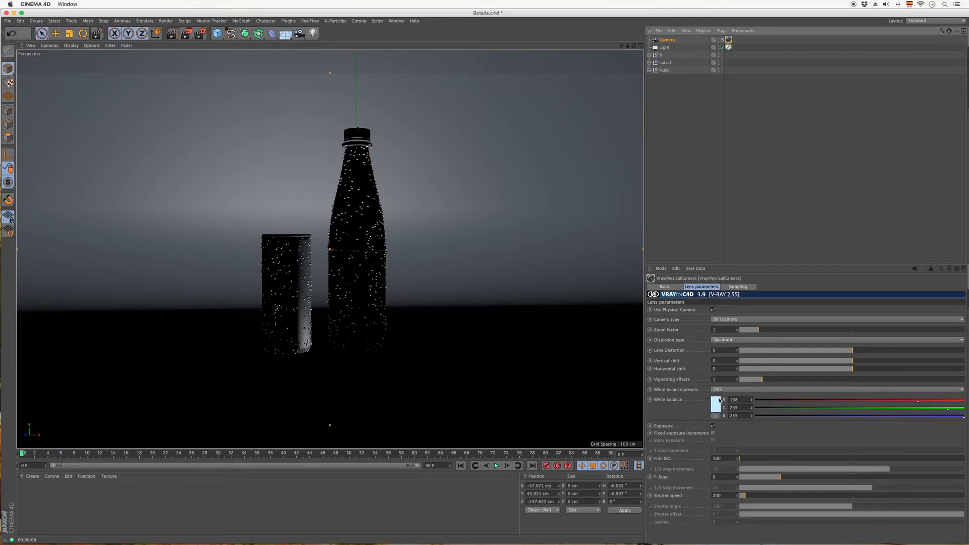
Enable fixed exposure increments with the film ISO increment at 4 and the f-stop increment at 6, and test-render the bottle's neck region.
click(713, 433)
click(723, 450)
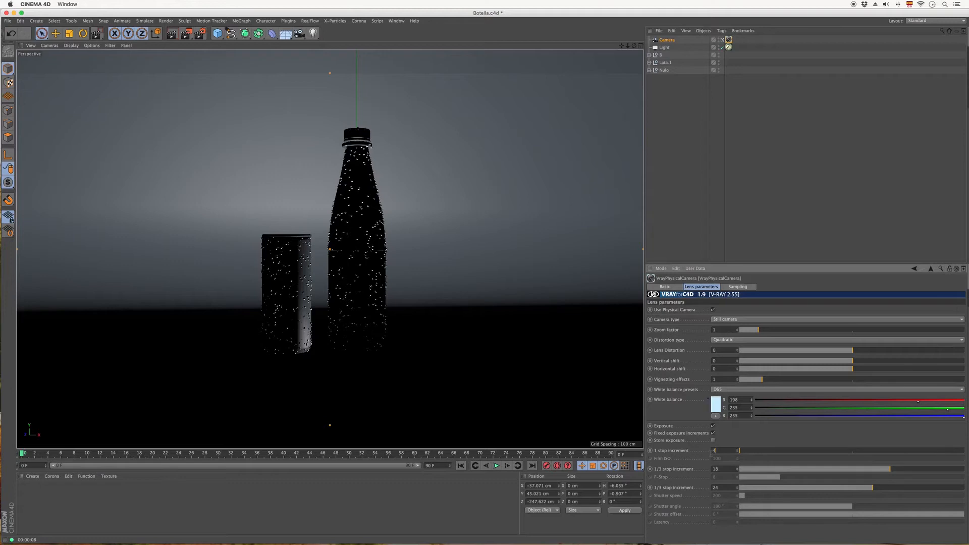
text(4)
key(Tab)
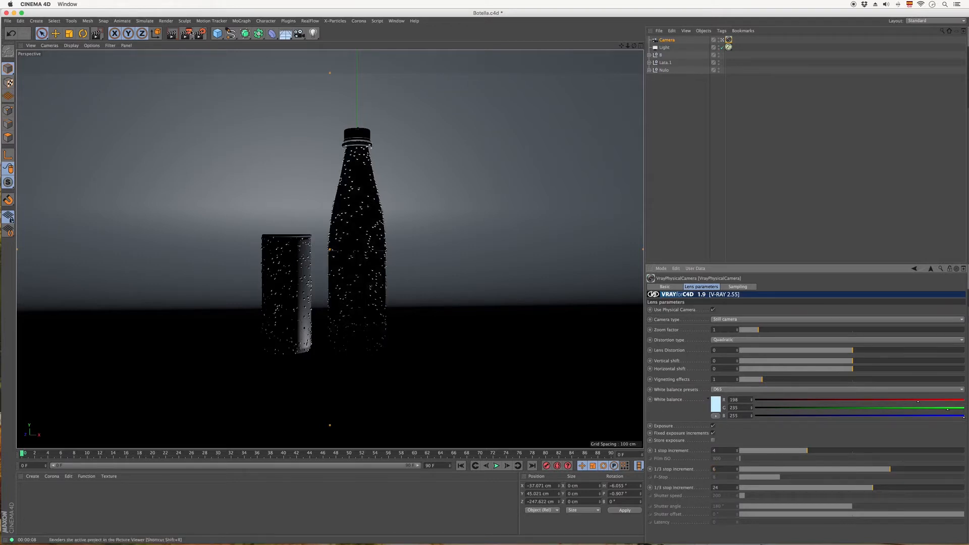
drag(187, 33, 226, 42)
drag(319, 108, 408, 192)
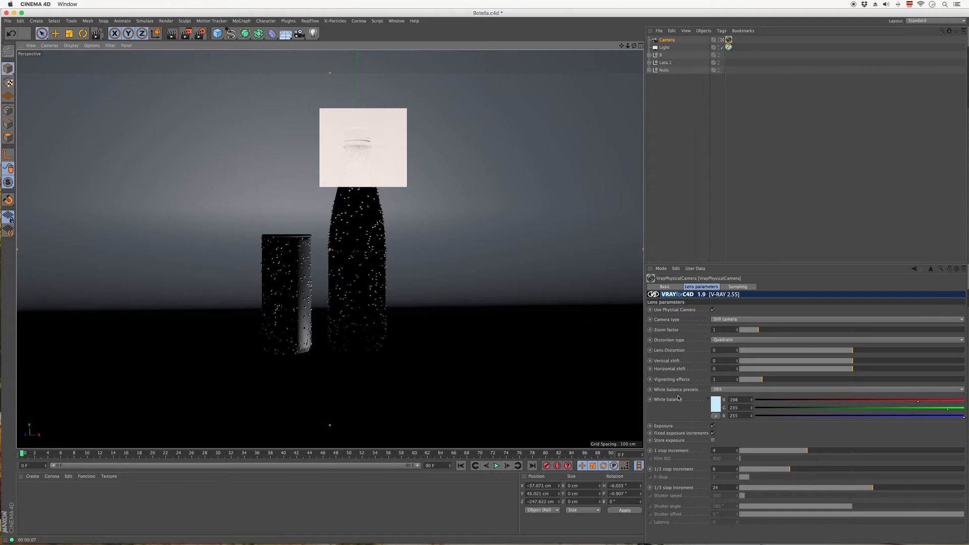
Try the D50 white balance preset on the physical camera and test-render a region over the bottle's neck.
click(729, 392)
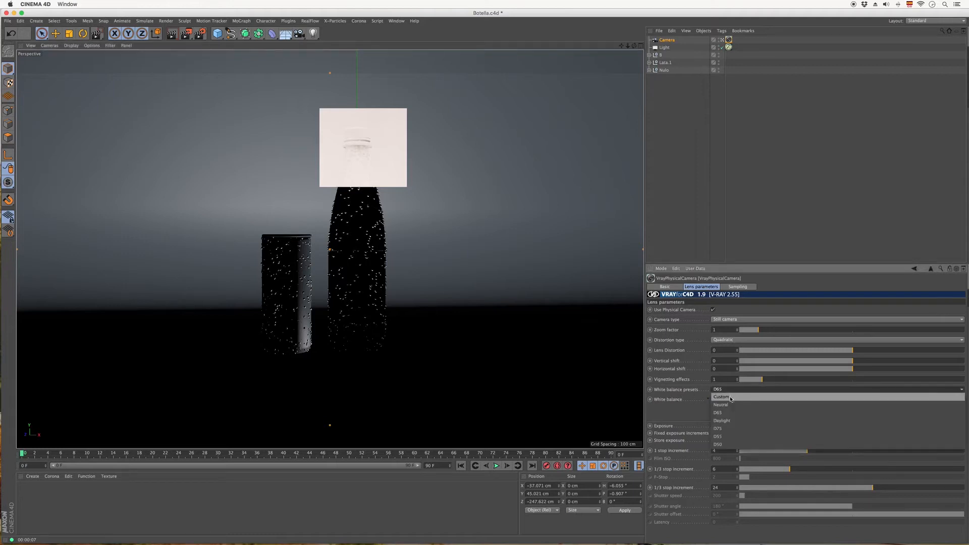
click(726, 444)
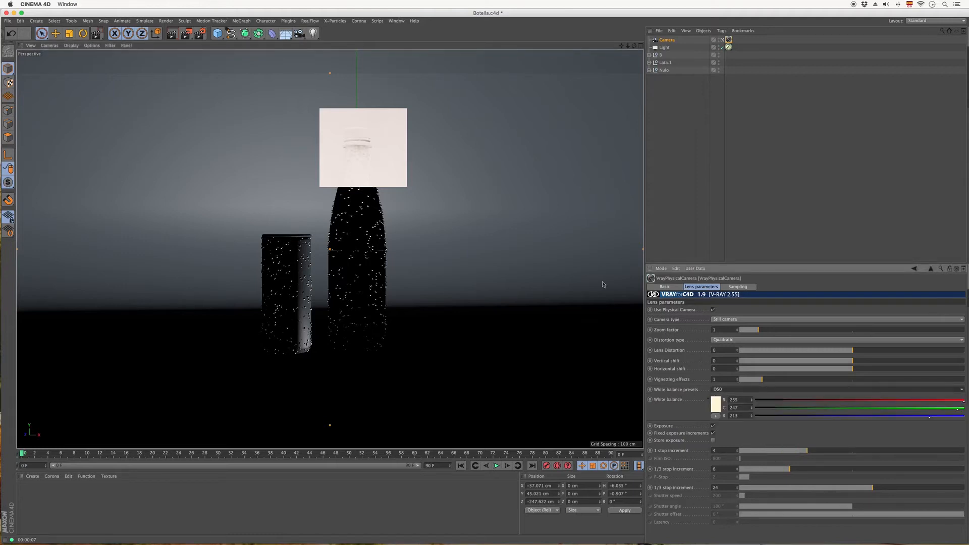
drag(187, 34, 217, 44)
drag(325, 115, 398, 208)
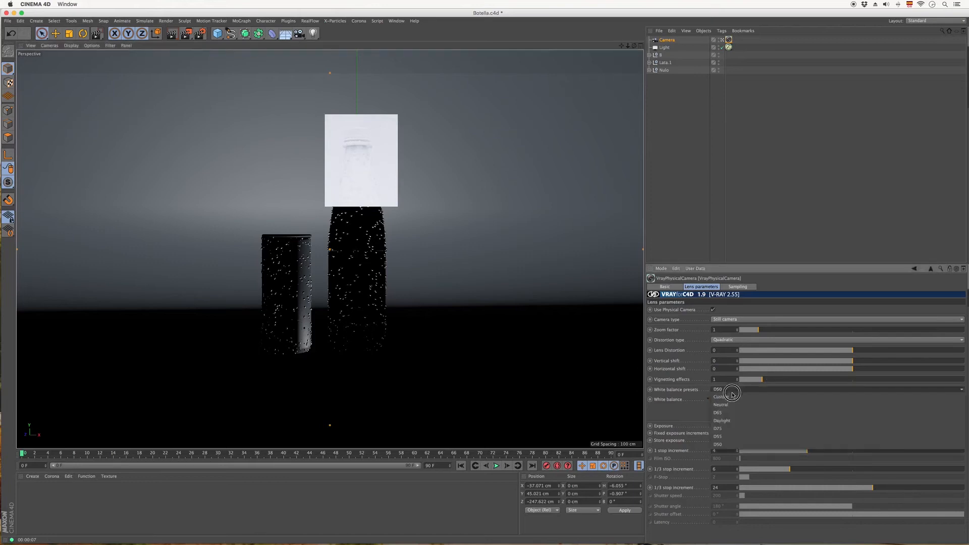
Set the physical camera's white balance preset to Neutral and test-render a region over the bottle's upper half.
click(735, 390)
click(727, 400)
drag(185, 33, 205, 35)
drag(320, 103, 400, 238)
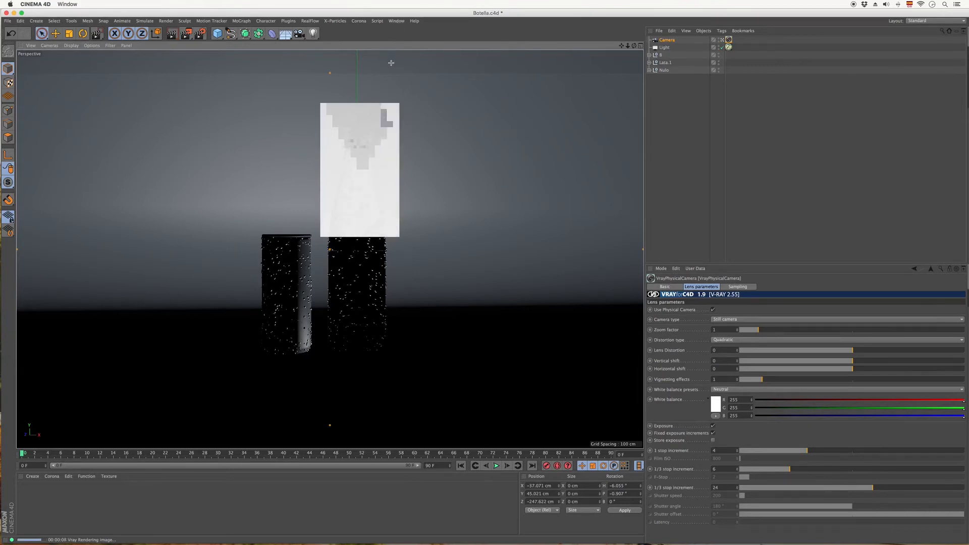
Set the VrayLight intensity to 0.8 and test-render a region over the upper part of the bottle.
click(729, 40)
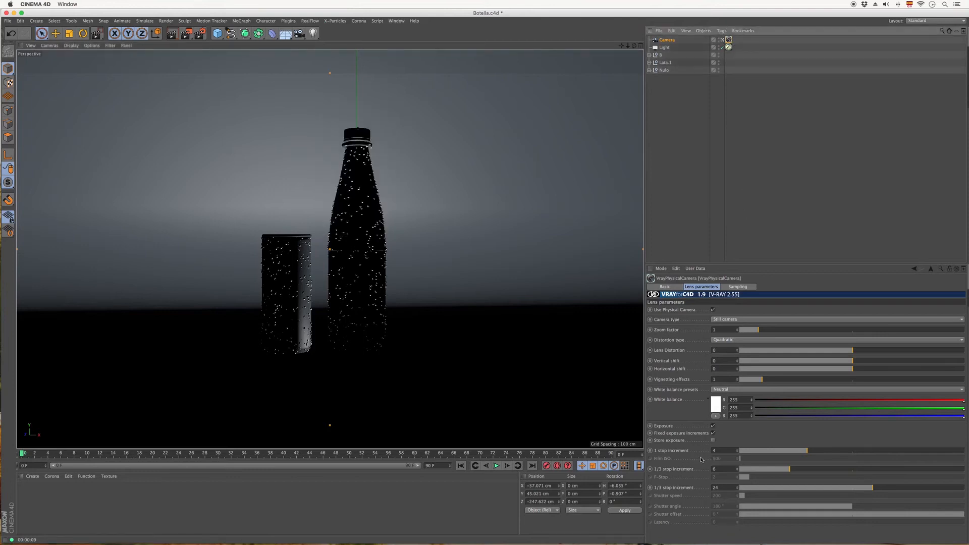
click(729, 47)
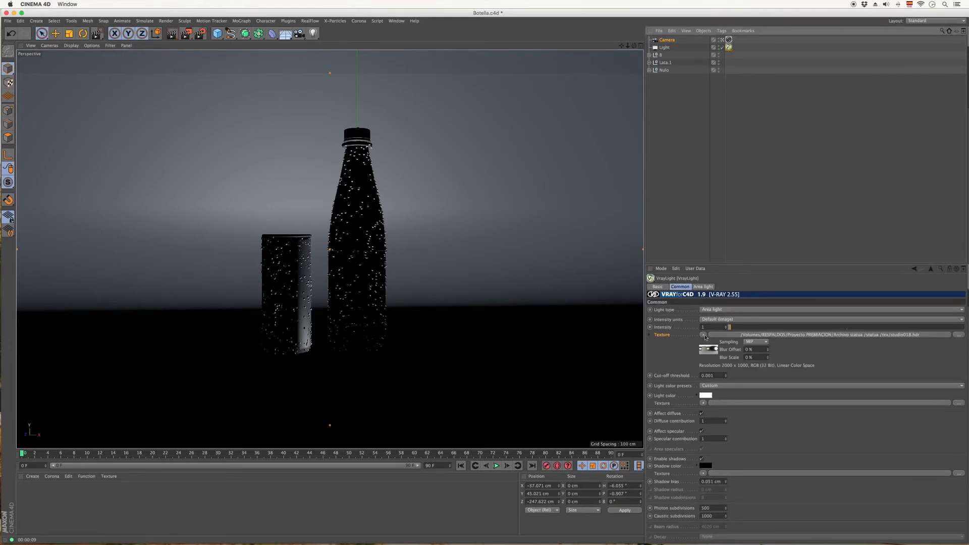
drag(725, 328, 677, 346)
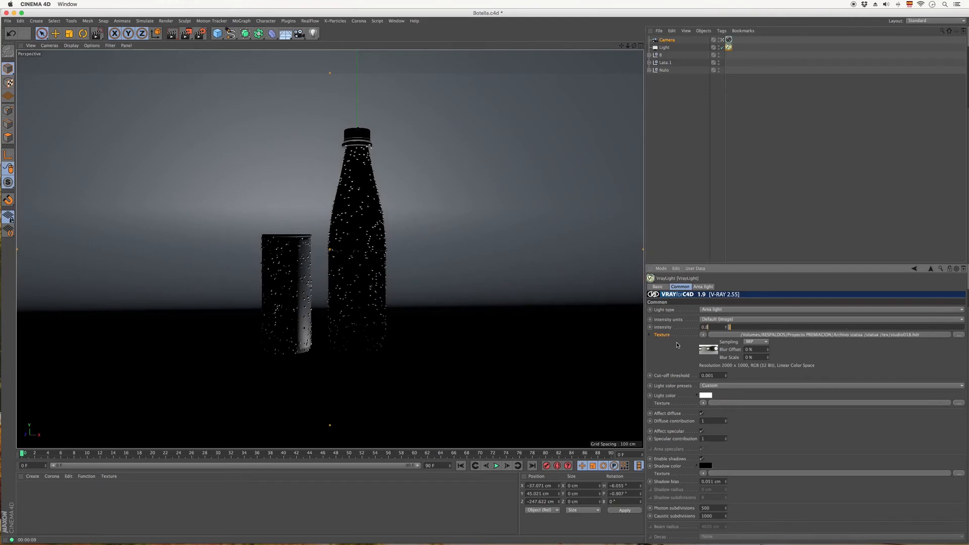
key(Return)
drag(188, 33, 221, 43)
drag(311, 99, 407, 228)
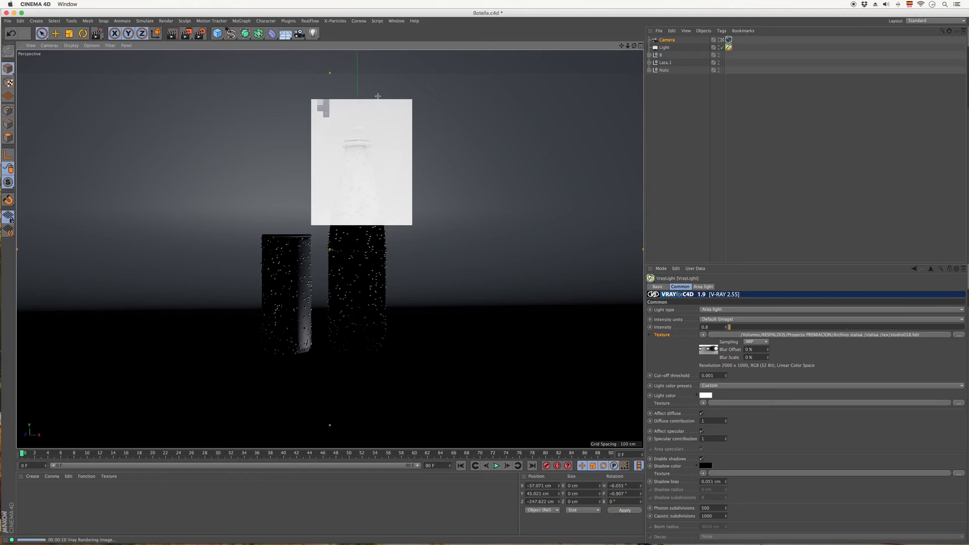
Render a large region that encloses both the can and the bottle.
drag(187, 34, 210, 44)
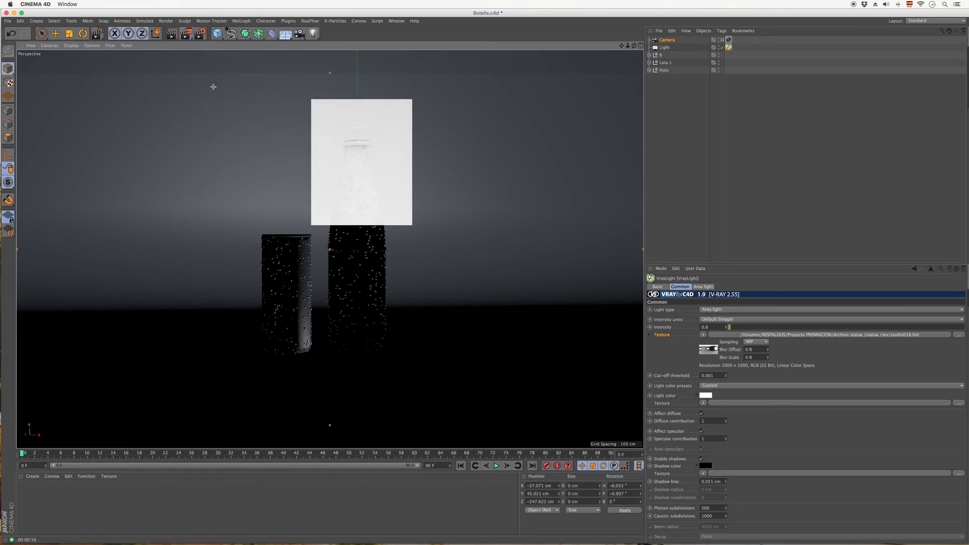
drag(192, 91, 462, 411)
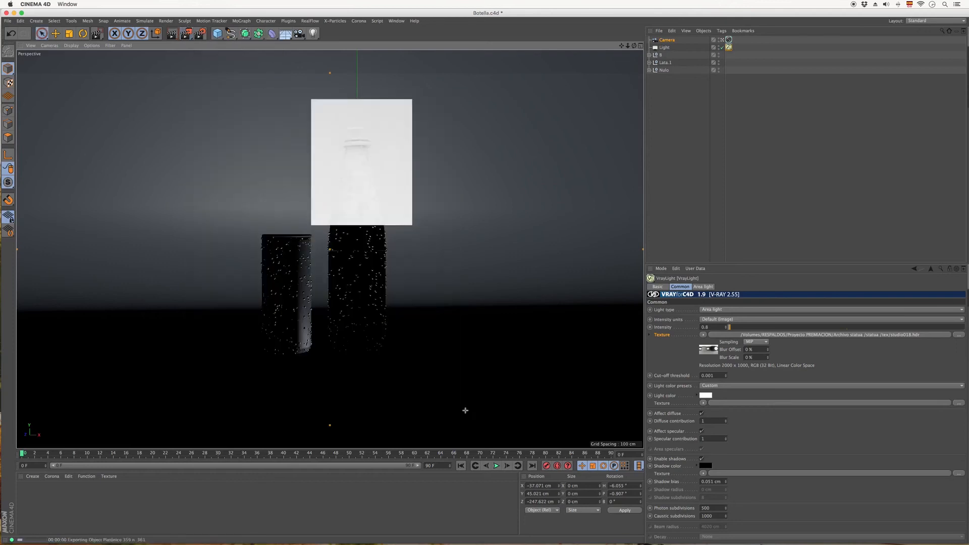